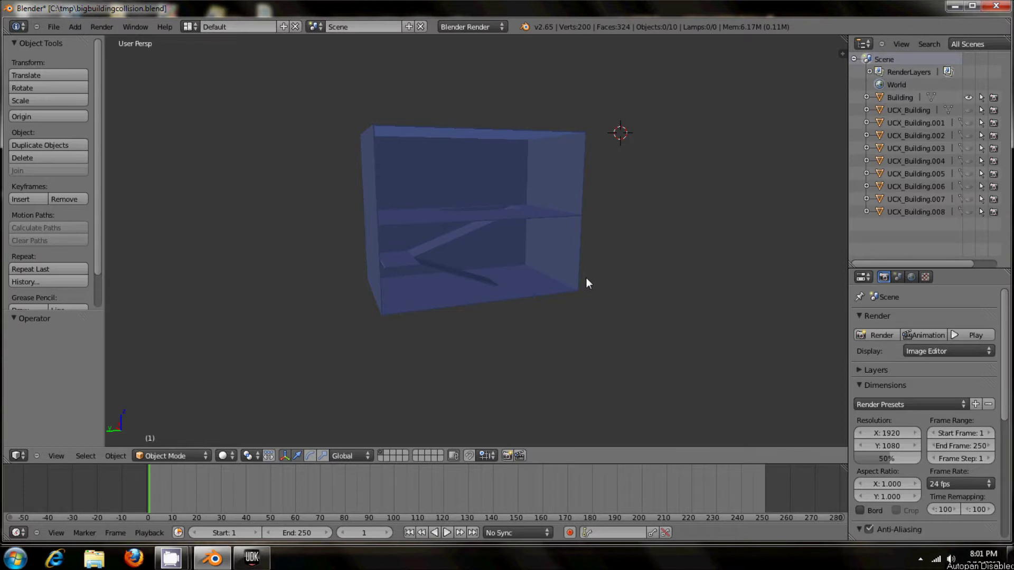
Inspect the two-storey building model from several angles, and hide and reshow the Building object.
scroll(601, 283, "down", 1)
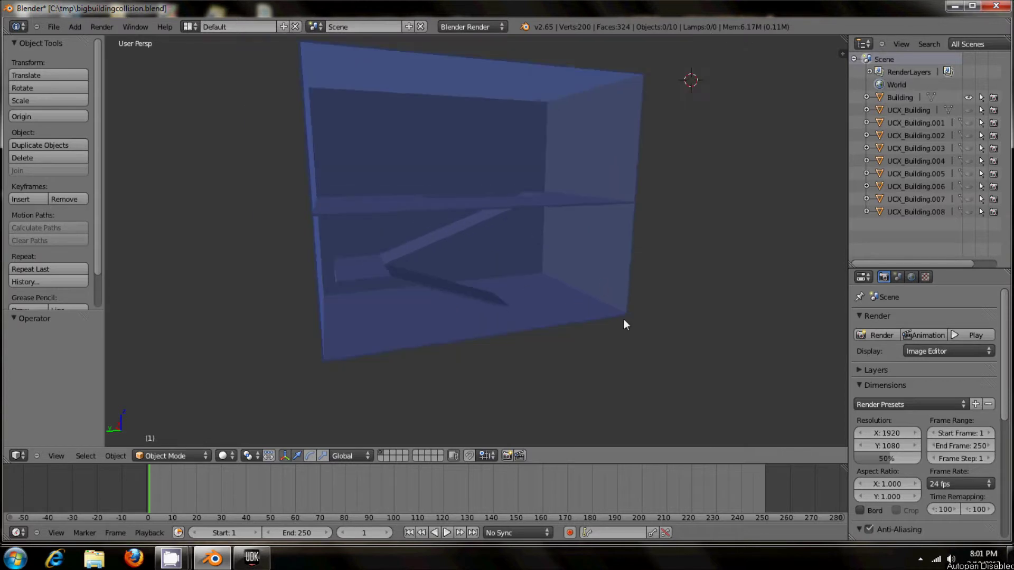
mouse_move(487, 375)
middle_mouse_down()
mouse_move(708, 364)
mouse_move(460, 353)
mouse_move(429, 372)
mouse_move(471, 376)
middle_mouse_up()
scroll(468, 376, "up", 5)
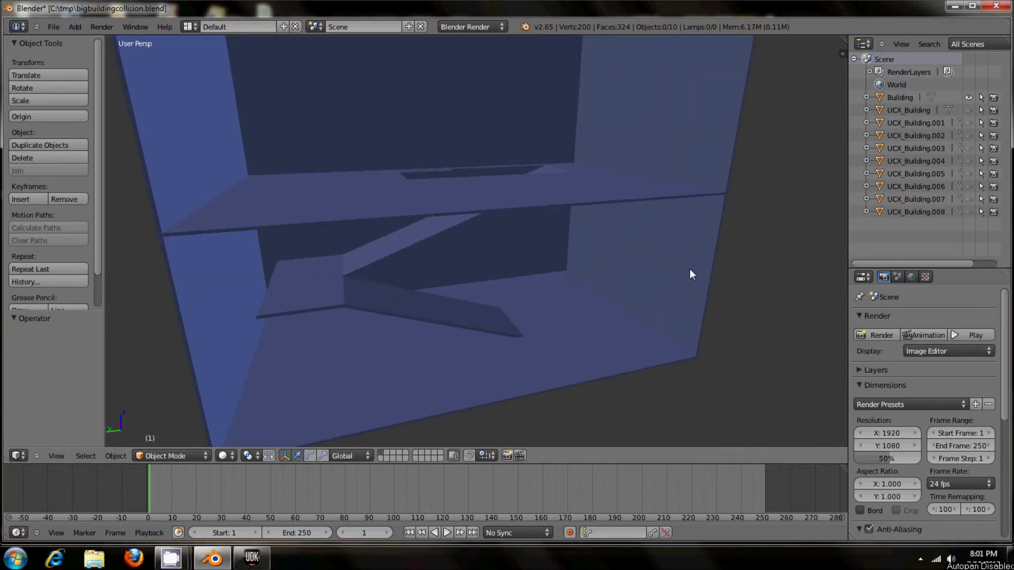
scroll(721, 347, "down", 5)
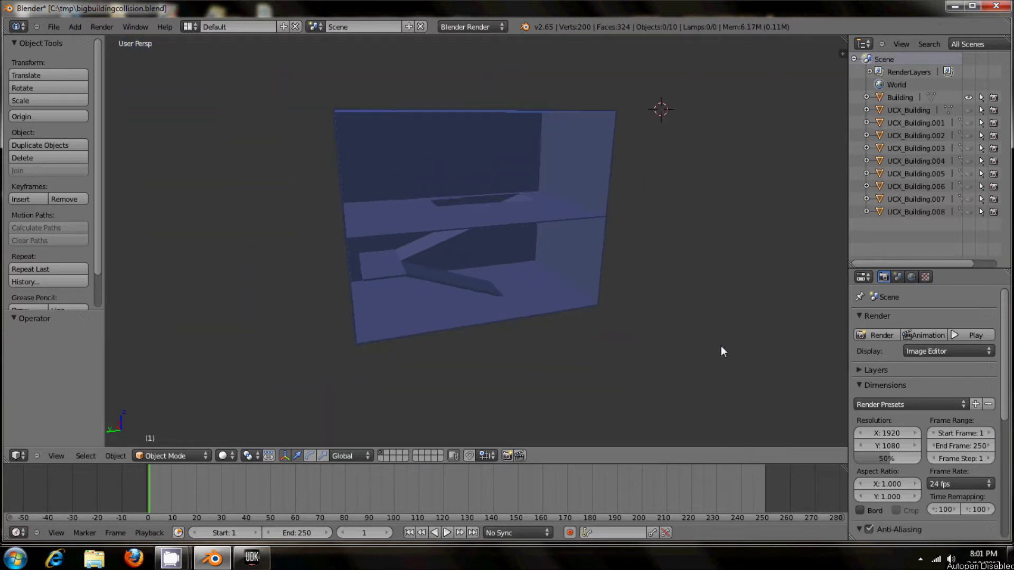
mouse_move(713, 335)
middle_mouse_down()
mouse_move(637, 332)
mouse_move(725, 331)
middle_mouse_up()
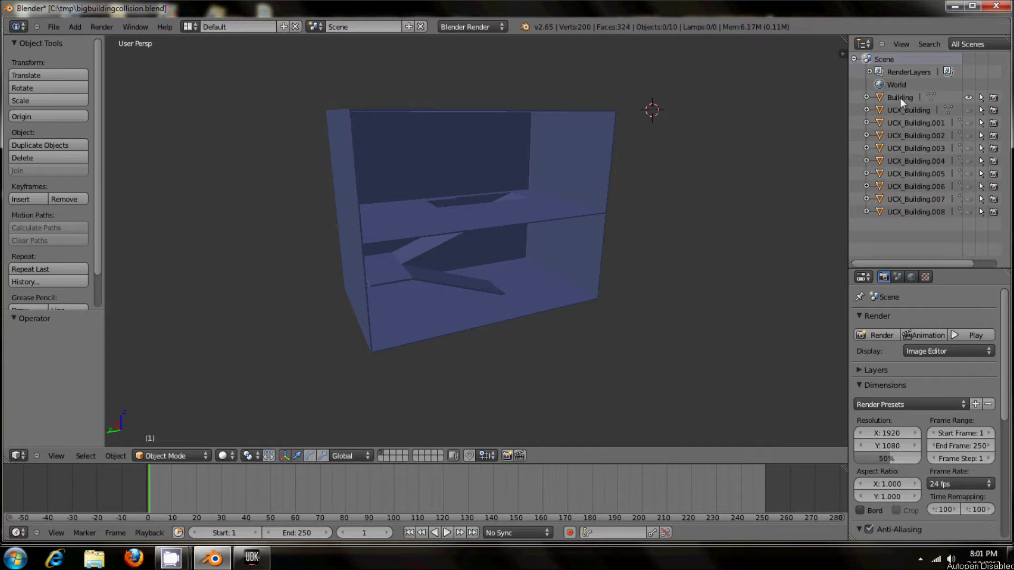
left_click(970, 98)
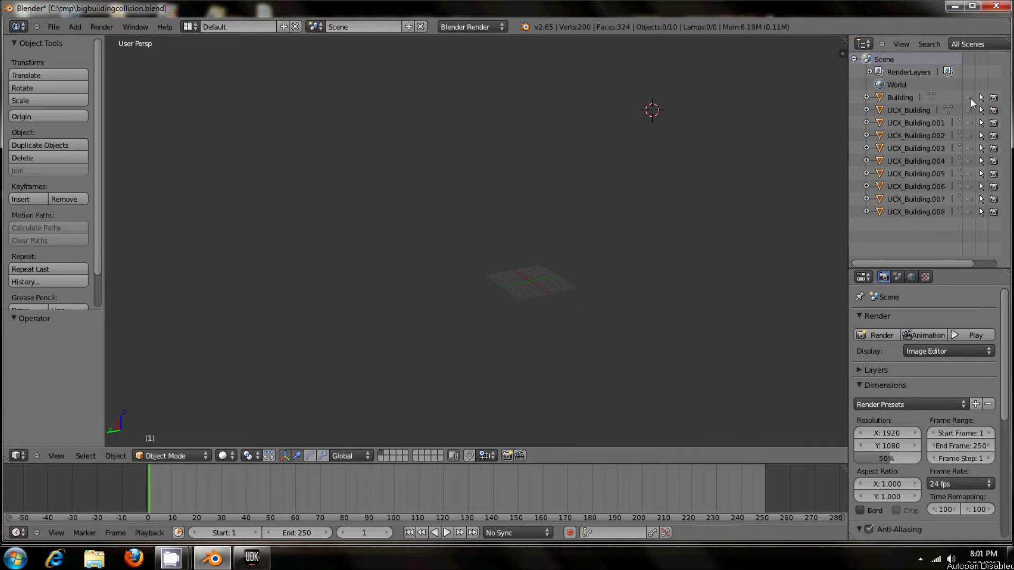
left_click(969, 98)
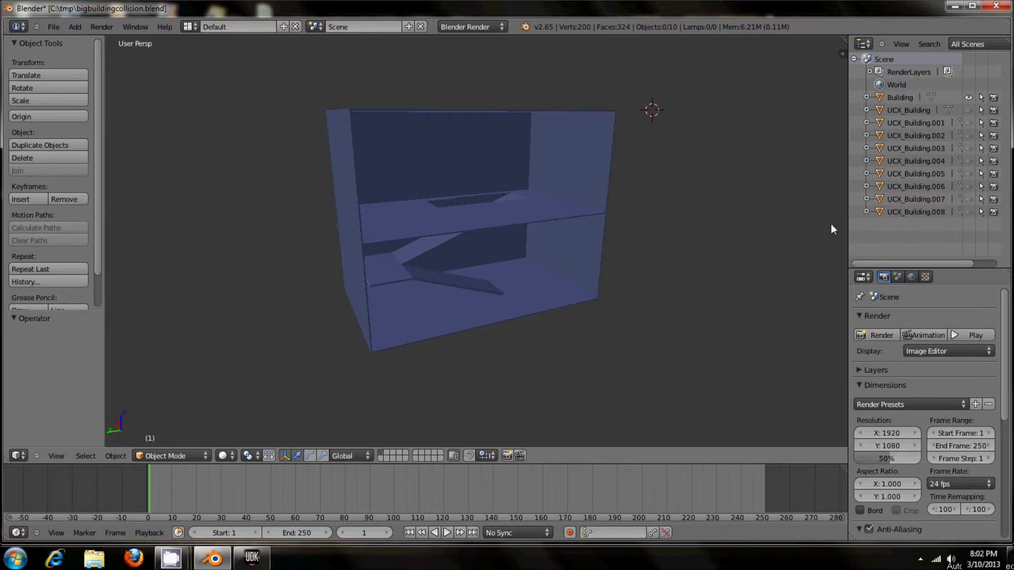
Select the Building object and snap the 3D cursor to the scene center.
middle_click_drag(724, 221, 722, 216)
scroll(653, 236, "up", 2)
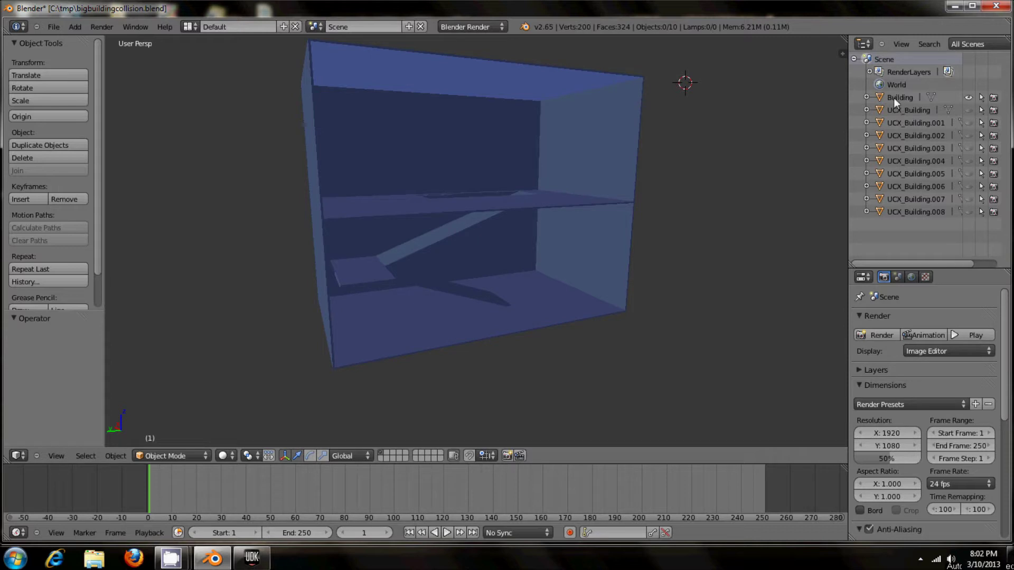
left_click(582, 145)
right_click(612, 157)
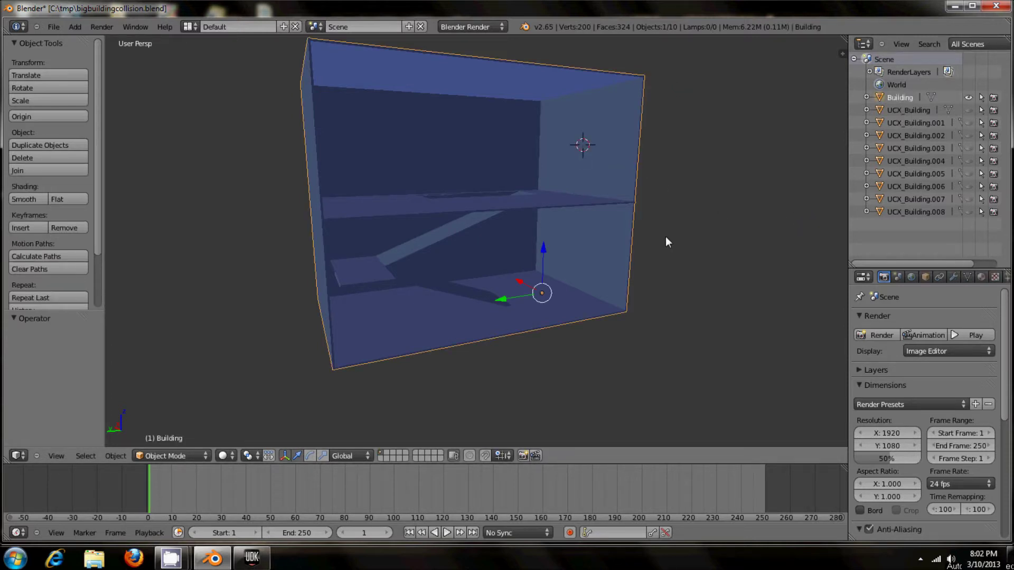
key("shift+s")
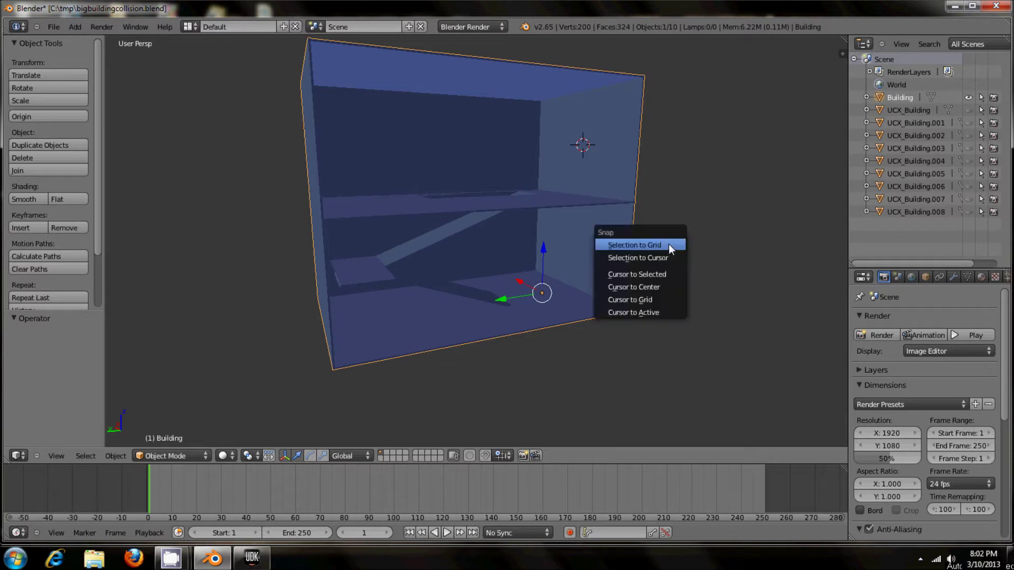
left_click(649, 285)
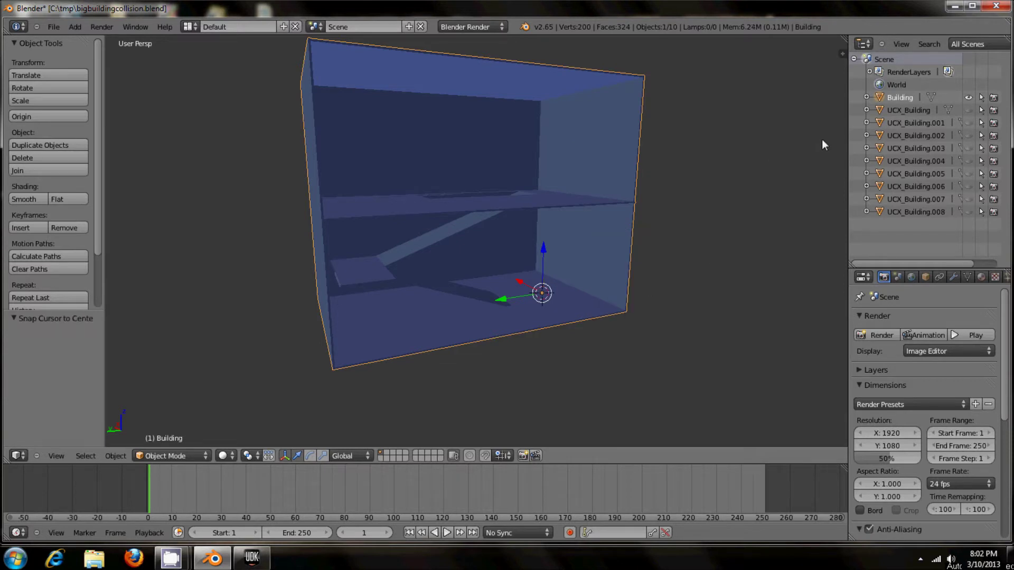
Make all the collision objects visible, from UCX_Building and UCX_Building.001 through UCX_Building.008.
left_click(969, 110)
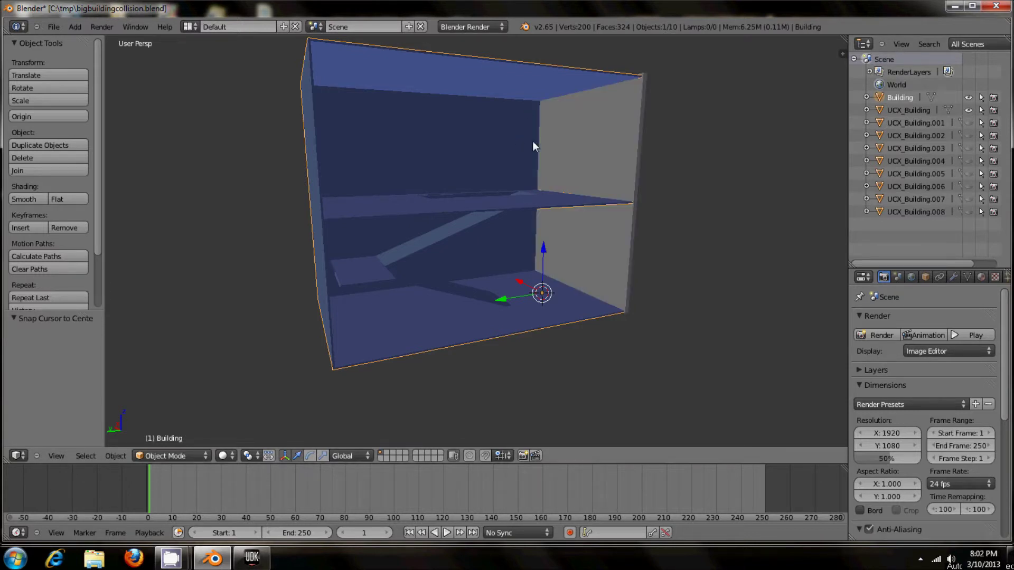
left_click(971, 122)
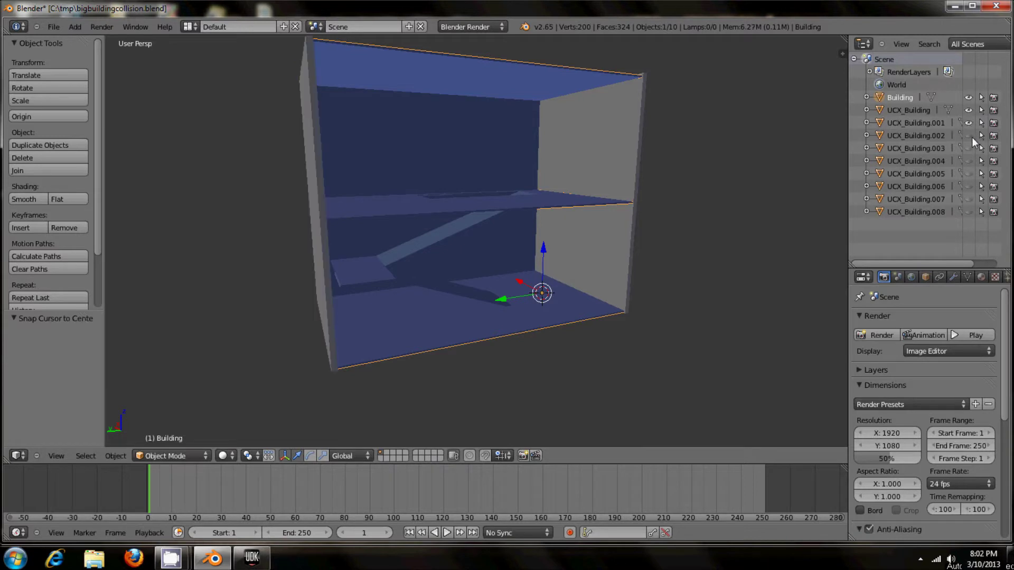
left_click(971, 137)
left_click(969, 149)
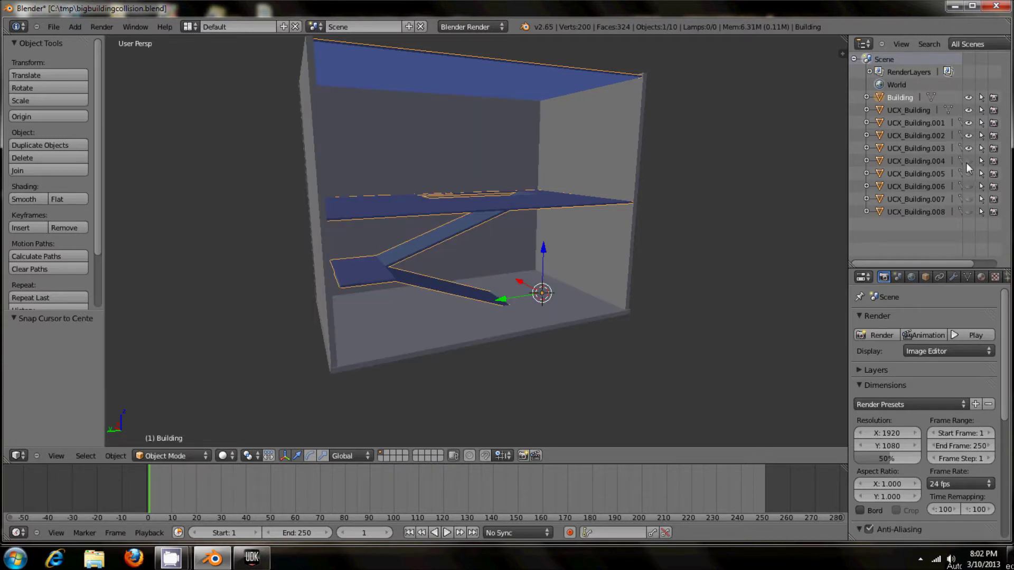
left_click(969, 161)
left_click(969, 174)
left_click(969, 187)
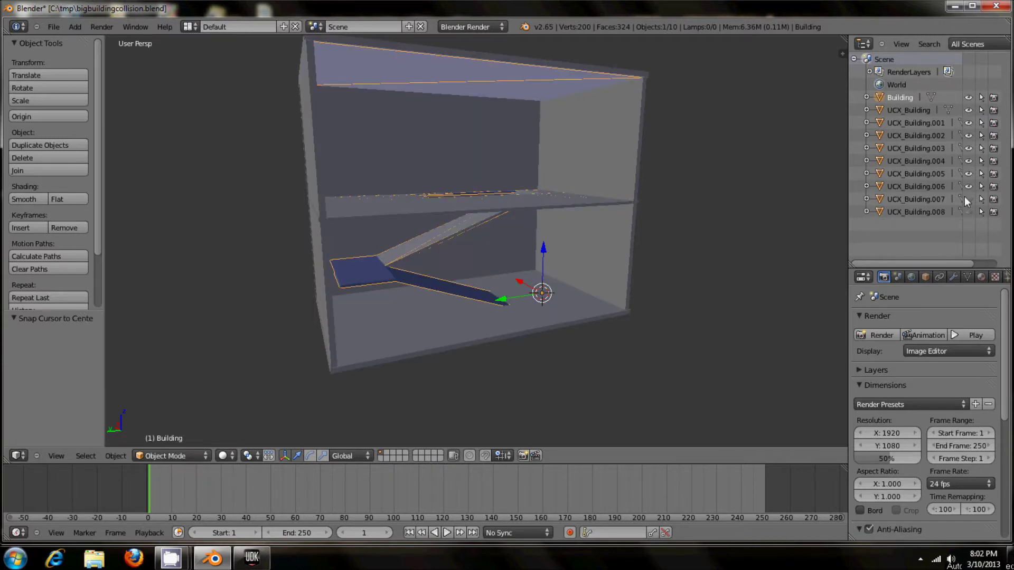
left_click(969, 199)
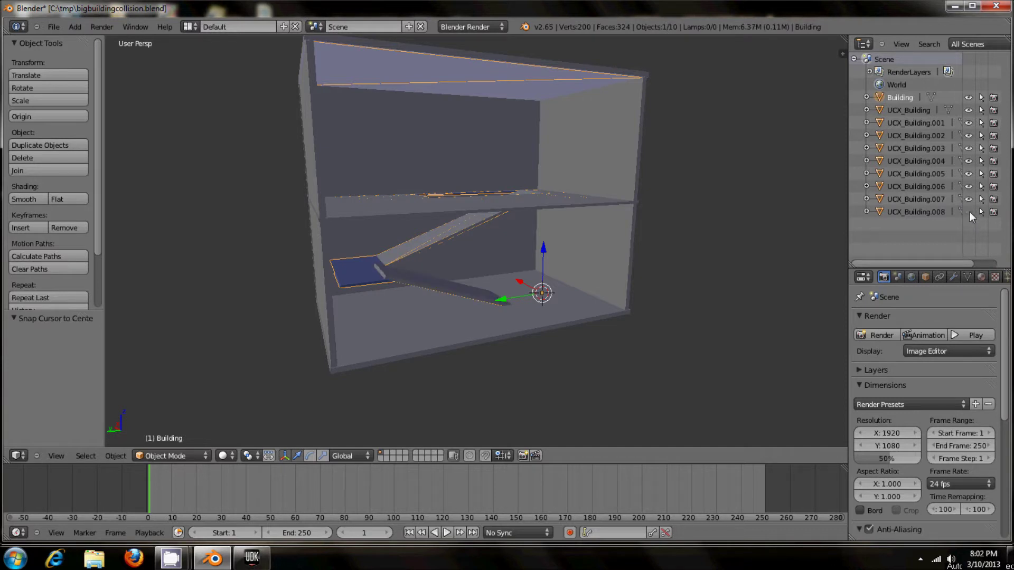
left_click(968, 212)
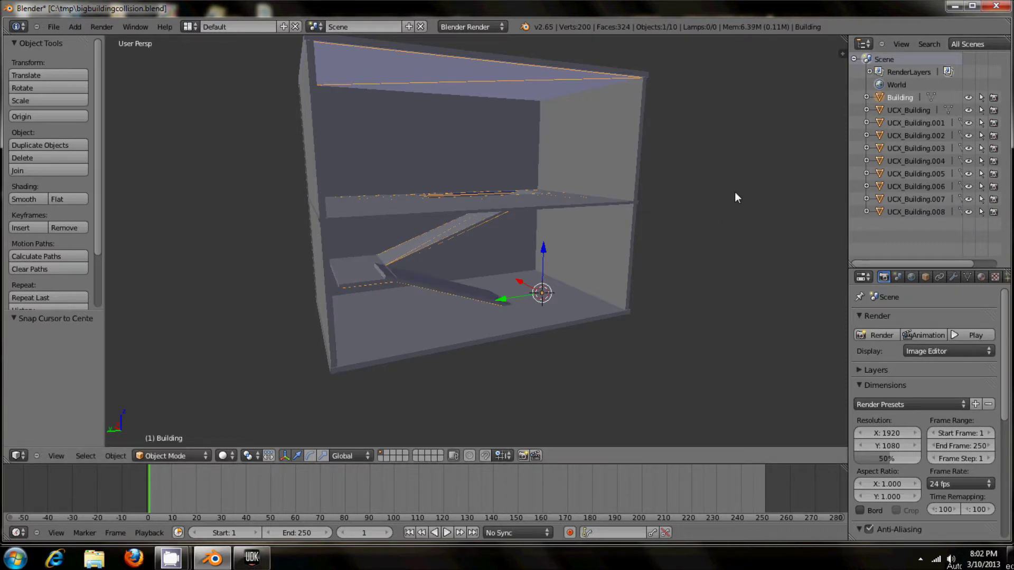
mouse_move(710, 201)
middle_mouse_down()
mouse_move(688, 212)
mouse_move(597, 190)
mouse_move(626, 175)
mouse_move(645, 206)
mouse_move(724, 188)
mouse_move(693, 191)
middle_mouse_up()
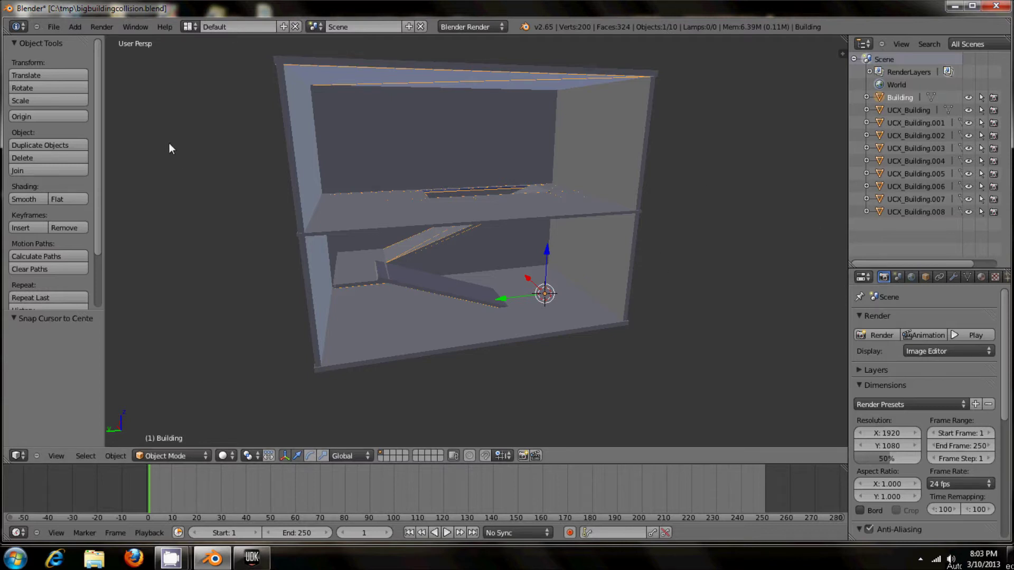
Enable the Import-Export: ASCII Scene Exporter add-on in the user preferences, and dismiss the preferences window.
left_click(59, 27)
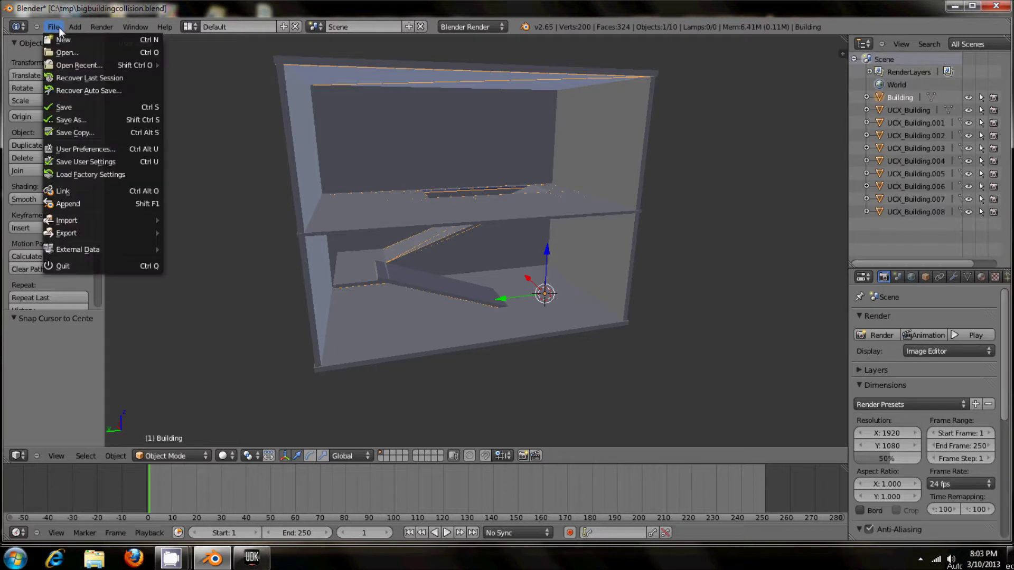
left_click(85, 149)
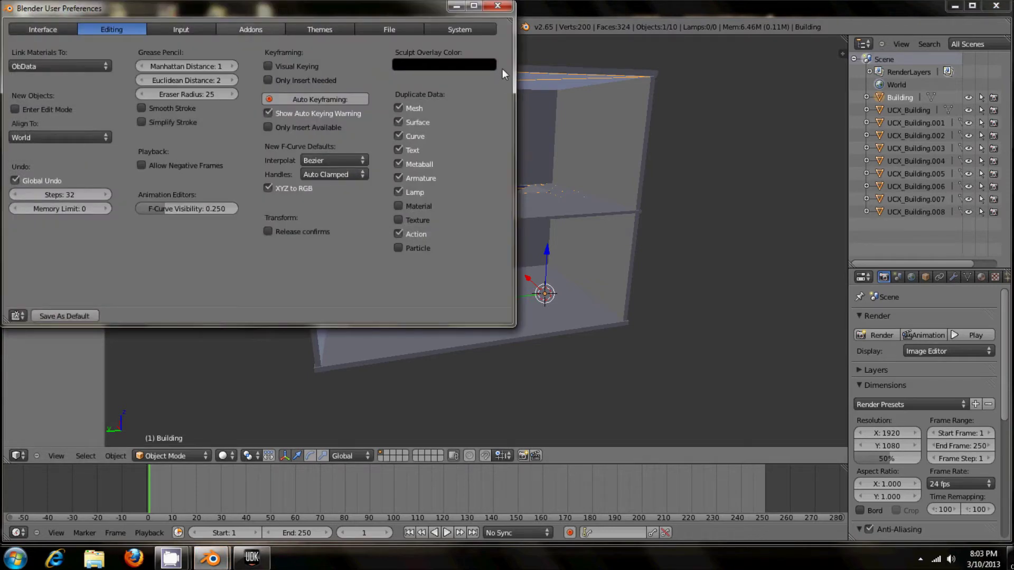
left_click_drag(508, 55, 519, 131)
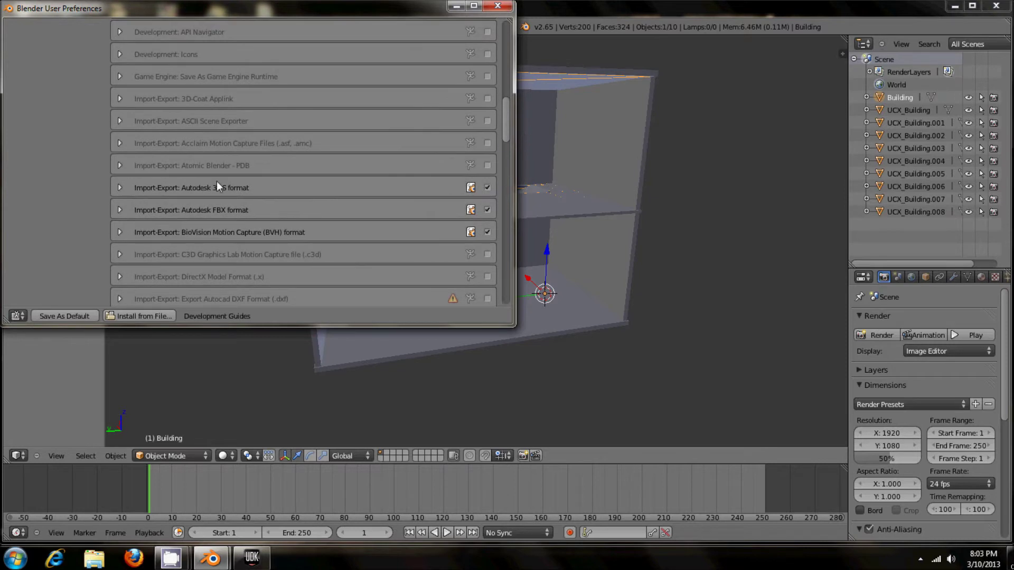
left_click(486, 121)
left_click(457, 8)
mouse_move(212, 563)
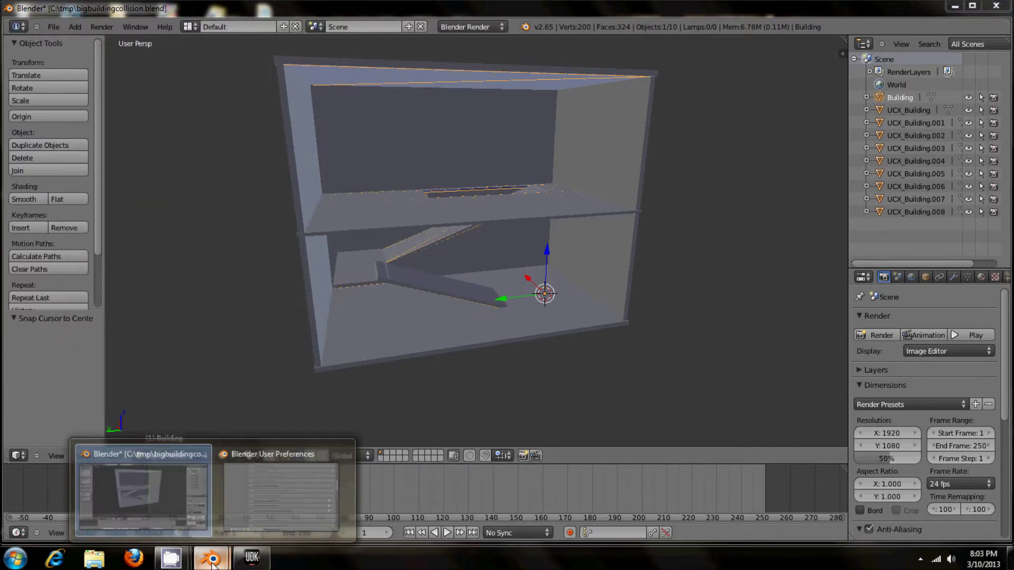
left_click(280, 491)
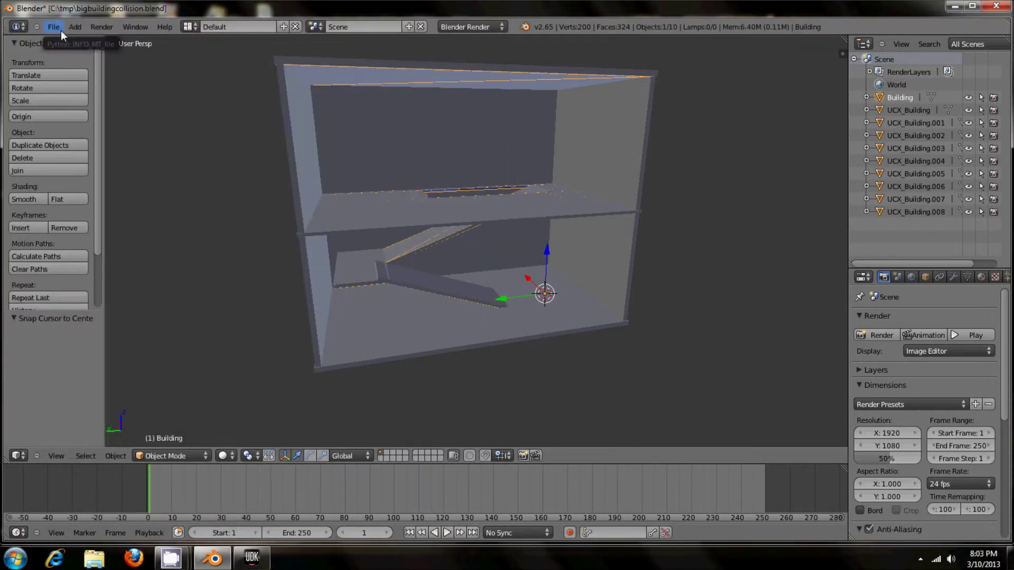
left_click(54, 28)
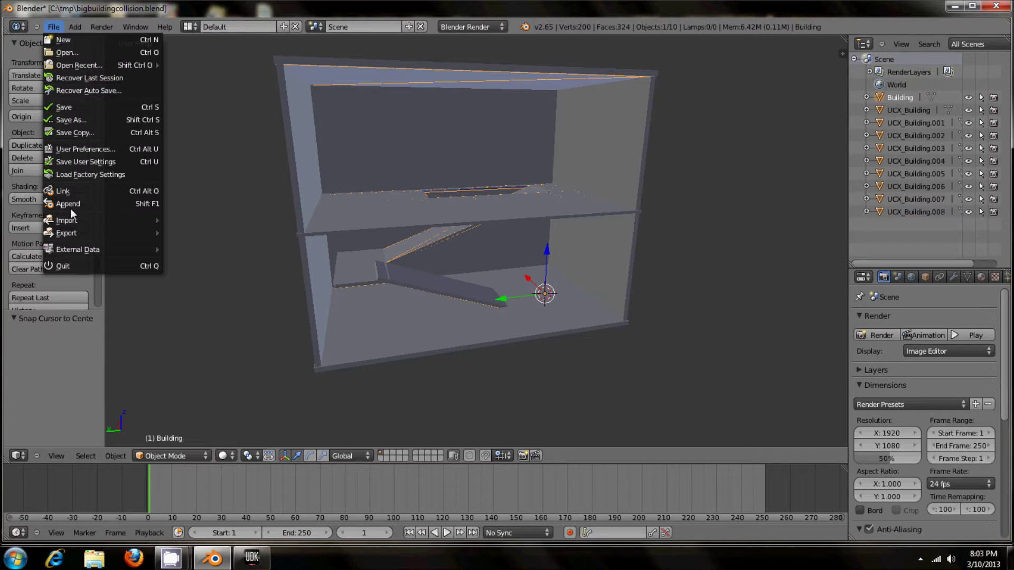
mouse_move(75, 229)
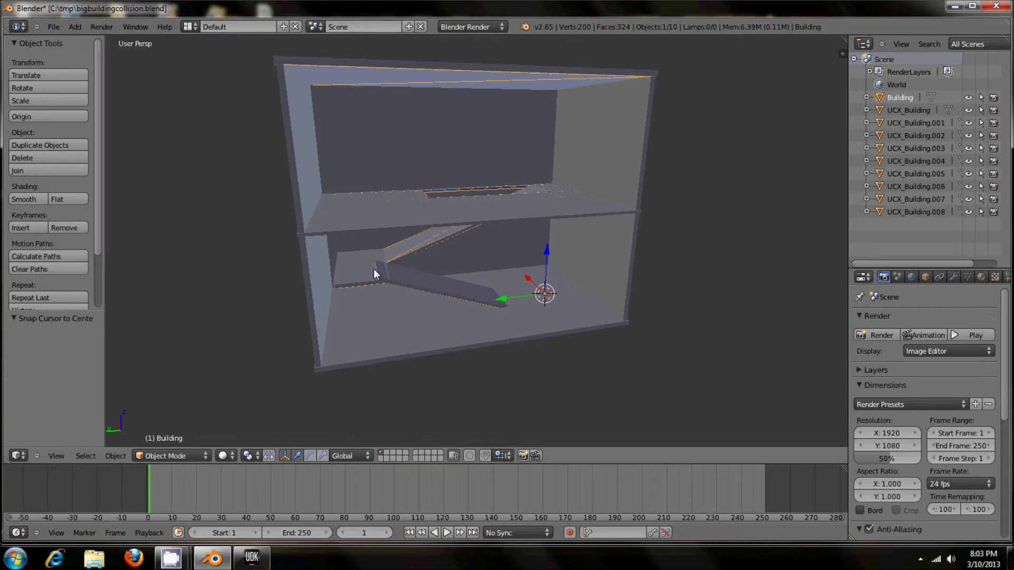
mouse_move(695, 195)
middle_mouse_down()
mouse_move(724, 244)
mouse_move(781, 199)
mouse_move(666, 210)
mouse_move(664, 158)
mouse_move(704, 201)
middle_mouse_up()
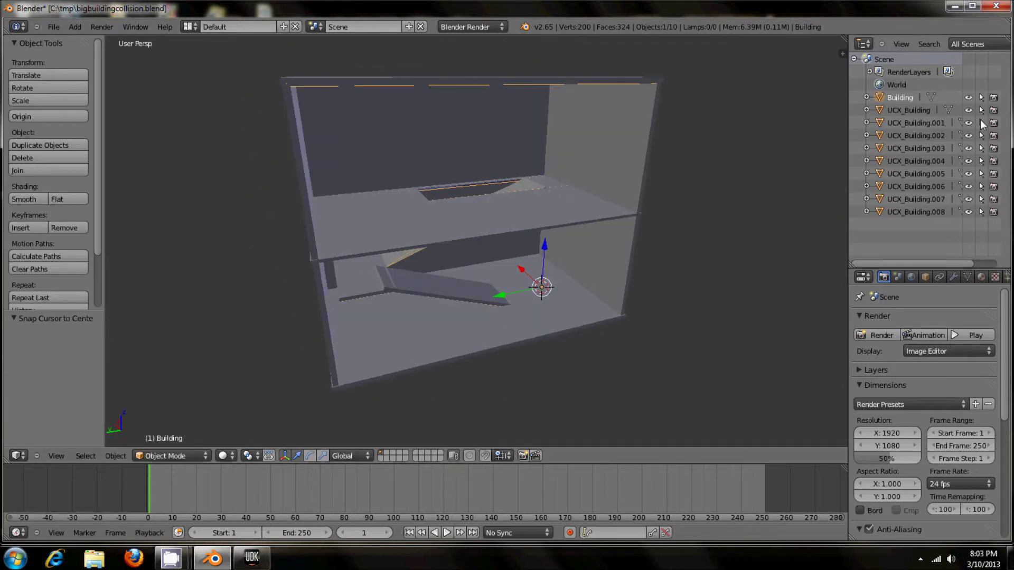
Switch from Blender to the Unreal Development Kit and minimize its content browser to show the massivelandscape level.
left_click(959, 9)
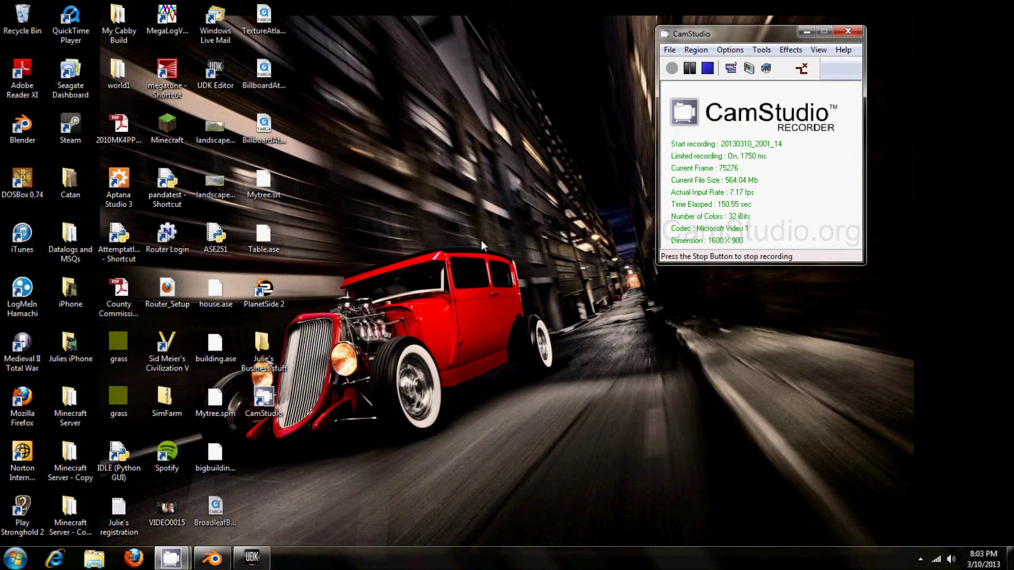
left_click(266, 565)
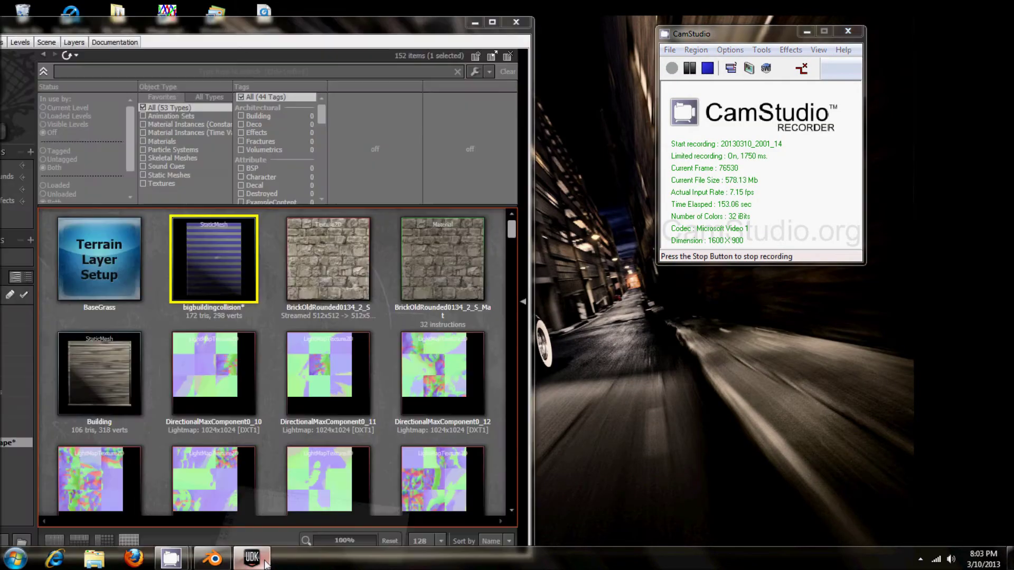
left_click(473, 23)
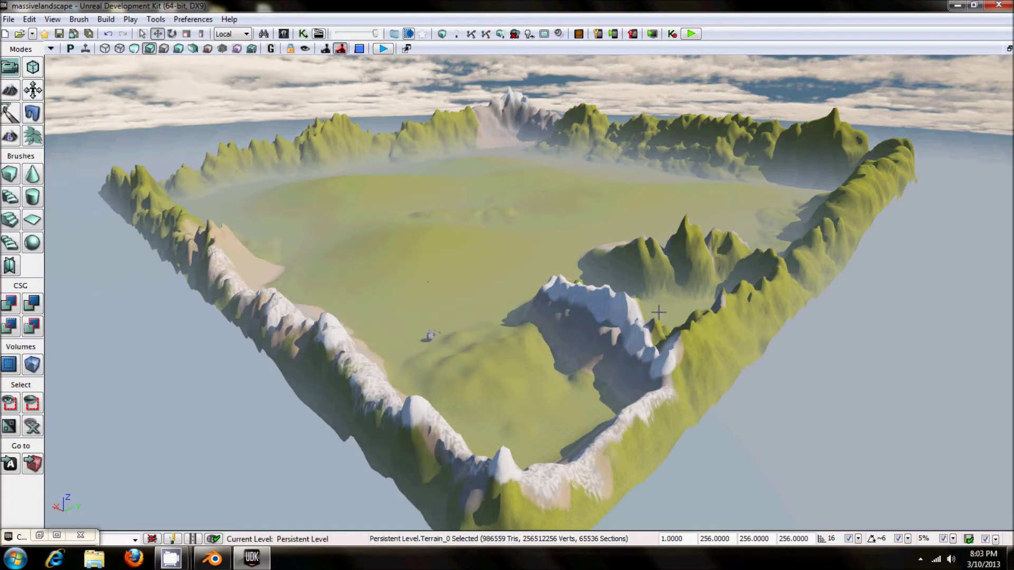
Examine the building placed on the grassy terrain of the level up close.
left_click_drag(714, 277, 722, 275)
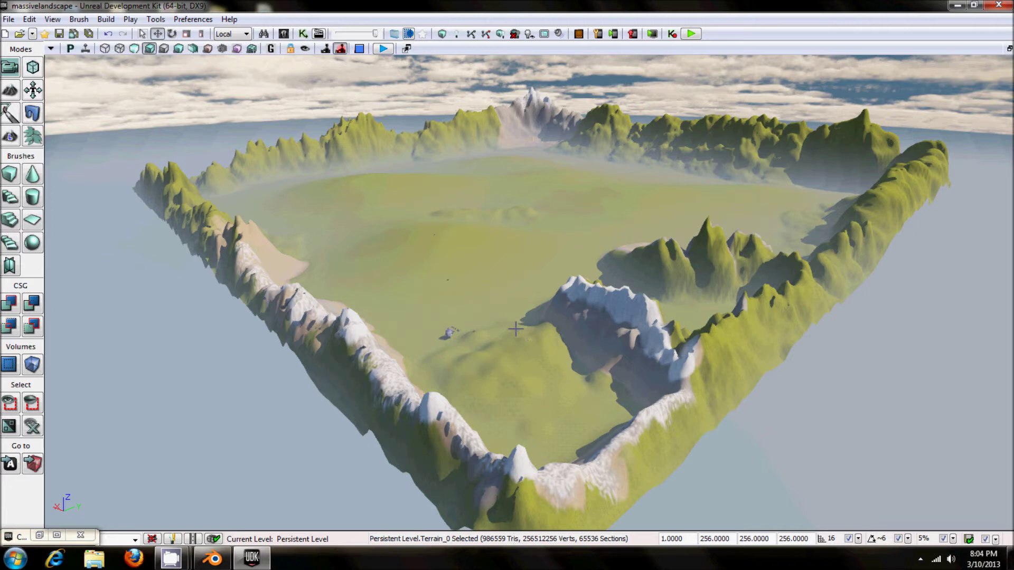
scroll(460, 344, "up", 3)
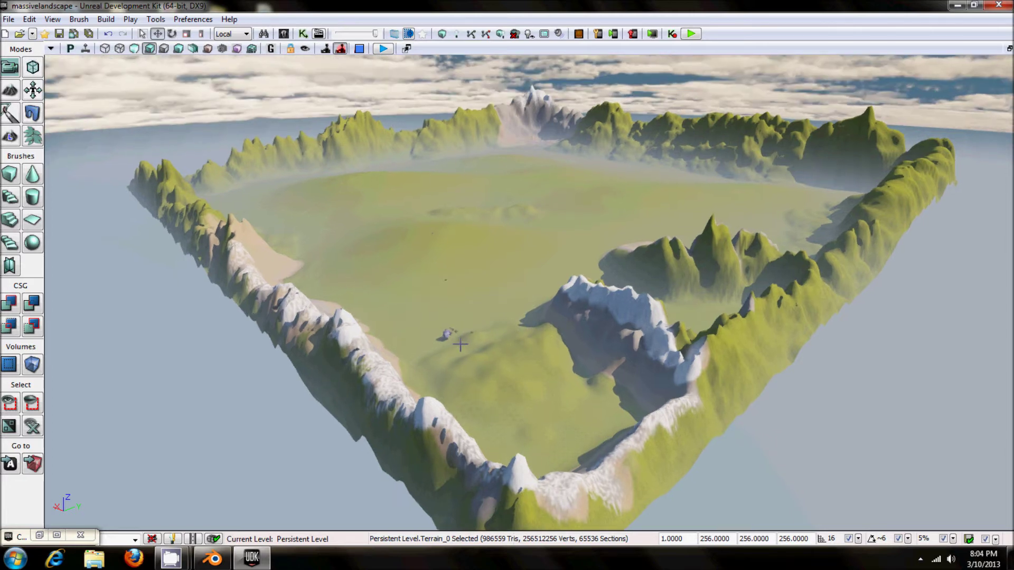
scroll(461, 344, "up", 1)
right_click_drag(457, 345, 444, 347)
scroll(444, 347, "up", 4)
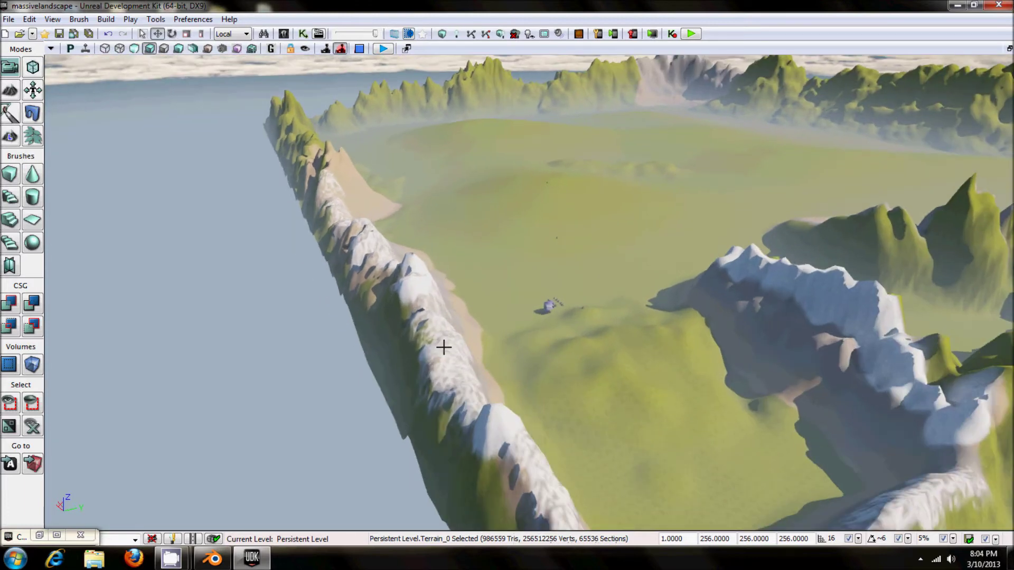
scroll(444, 346, "up", 8)
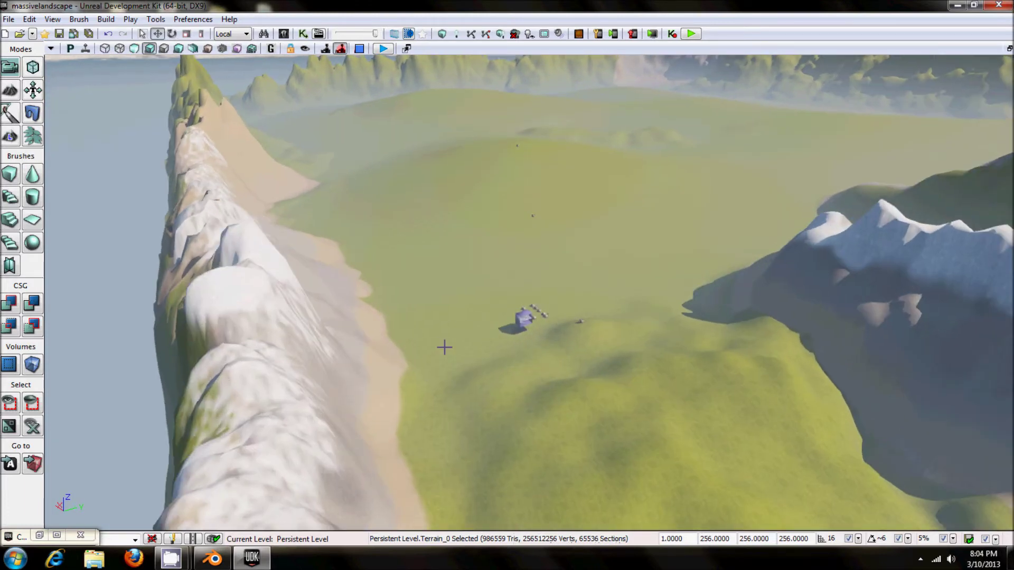
scroll(444, 347, "up", 8)
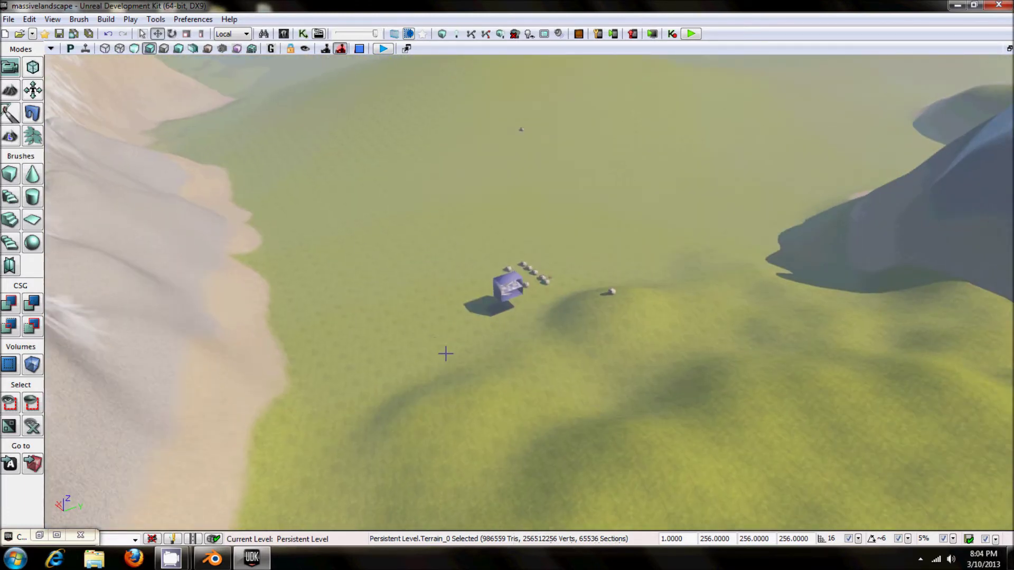
scroll(445, 355, "up", 6)
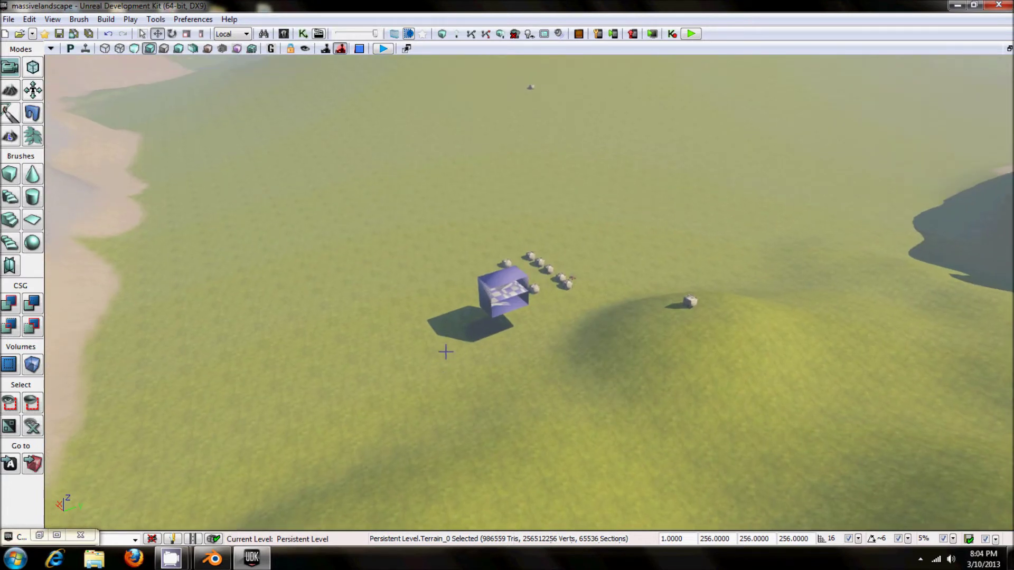
scroll(445, 352, "up", 5)
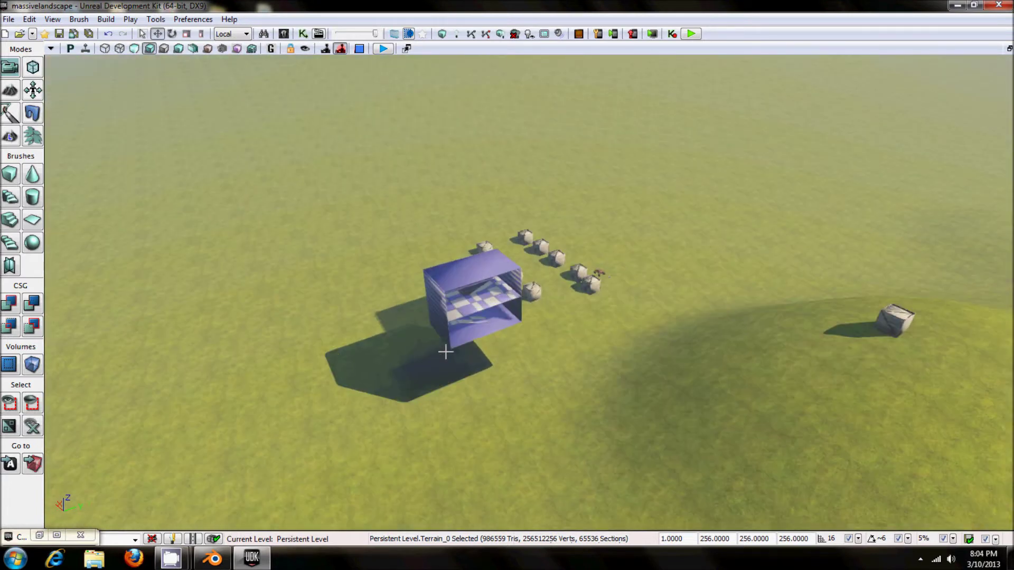
Examine the striped building and the row of small wooden buildings beside it from several distances and from the open front.
right_click_drag(445, 351, 448, 350)
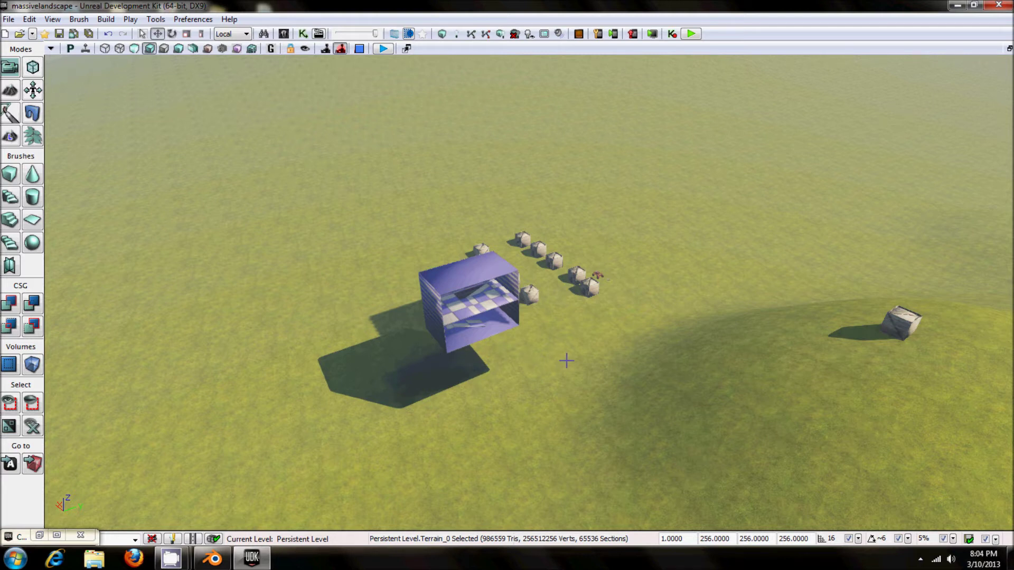
scroll(566, 363, "up", 1)
scroll(566, 362, "up", 2)
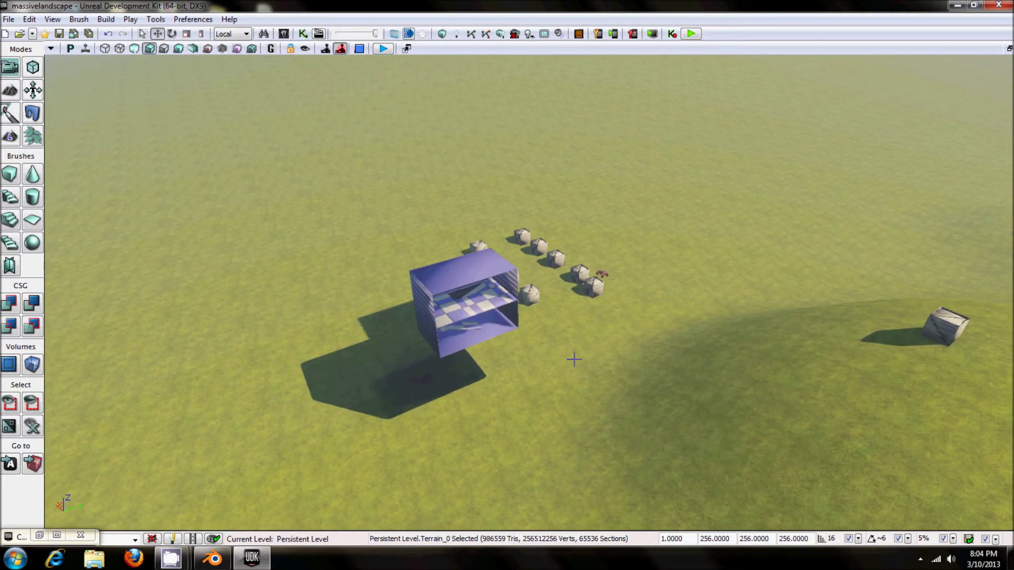
scroll(577, 352, "up", 2)
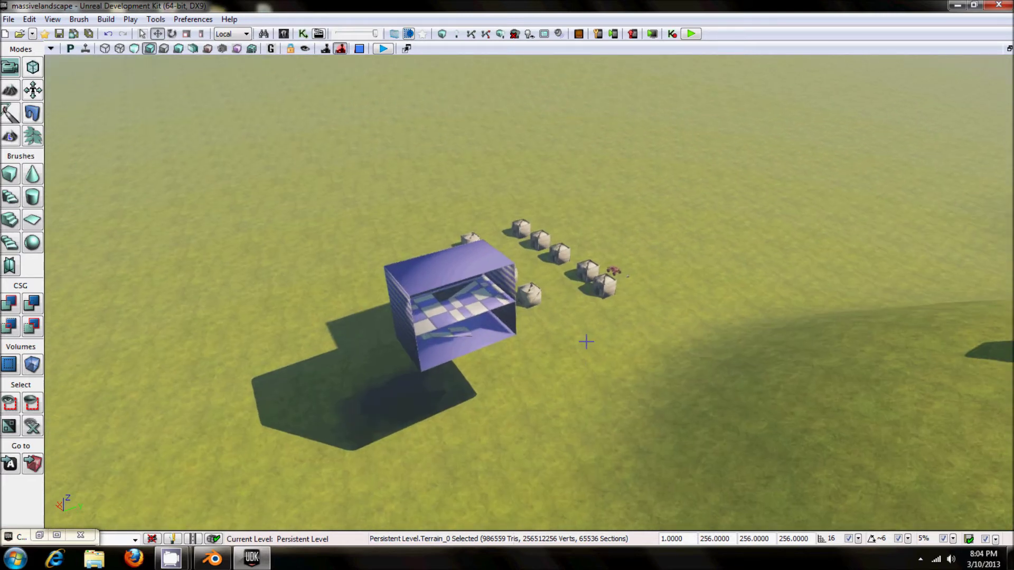
left_click(361, 51)
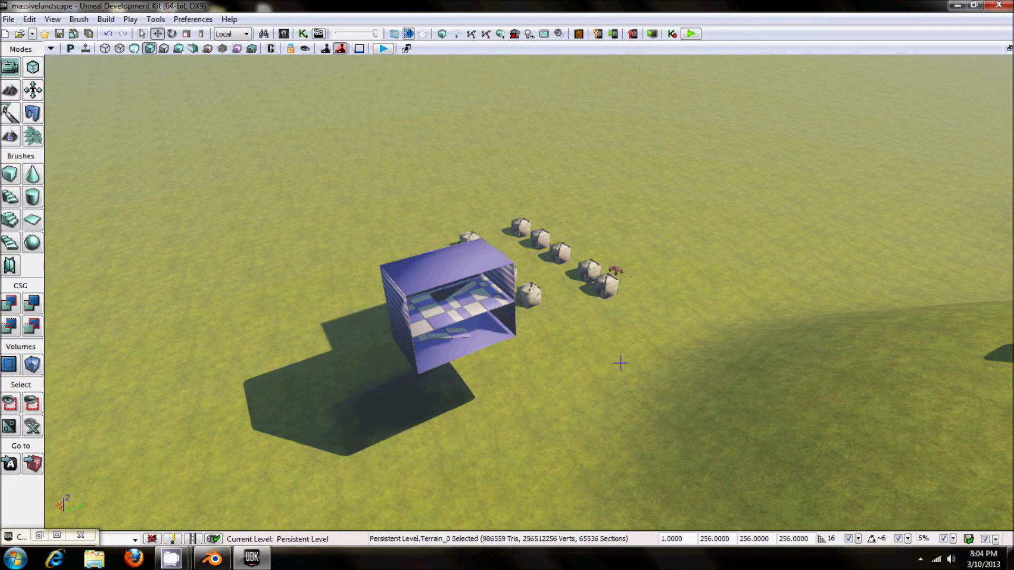
scroll(618, 362, "up", 1)
scroll(618, 360, "up", 1)
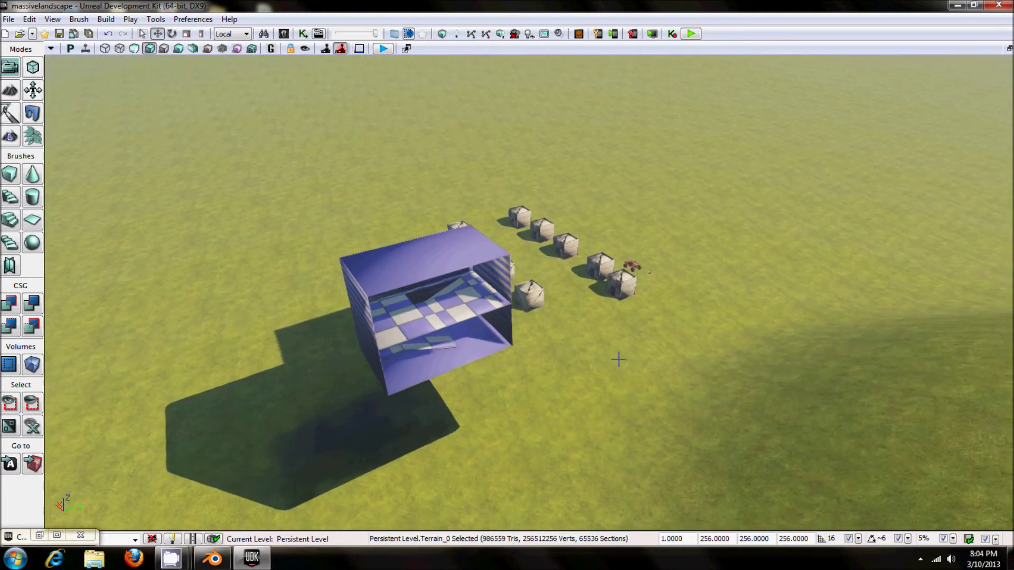
scroll(462, 351, "up", 1)
mouse_move(460, 351)
left_mouse_down()
mouse_move(421, 344)
mouse_move(480, 348)
left_mouse_up()
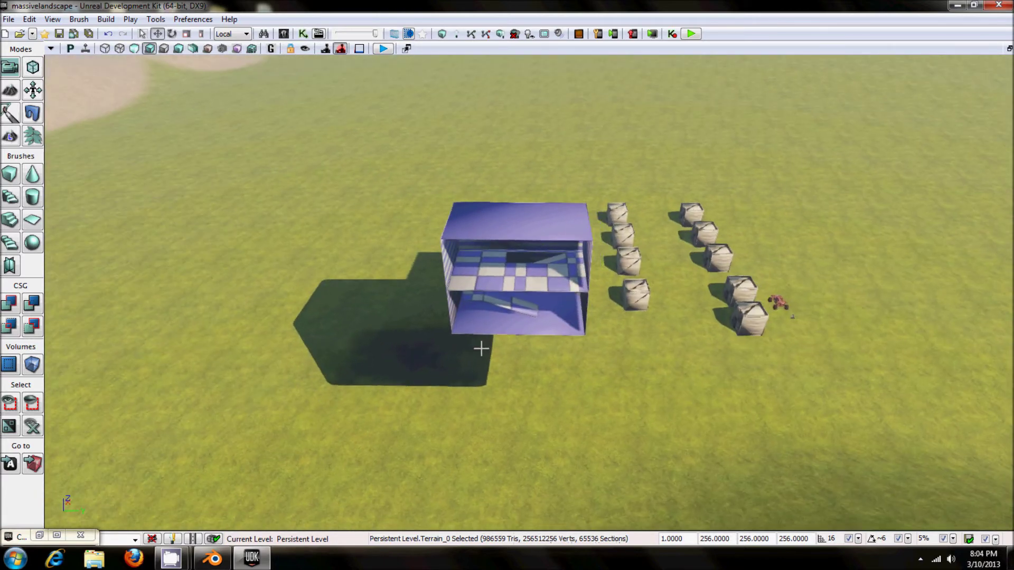
Restore the content browser and open the bigbuildingcollision static mesh in the Static Mesh Editor.
left_click(38, 536)
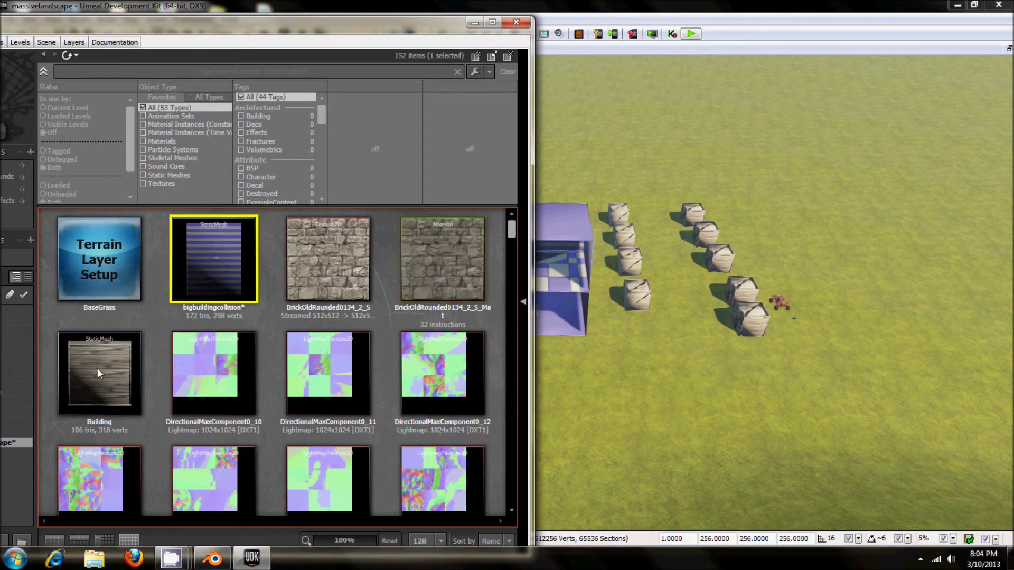
left_click_drag(191, 30, 312, 21)
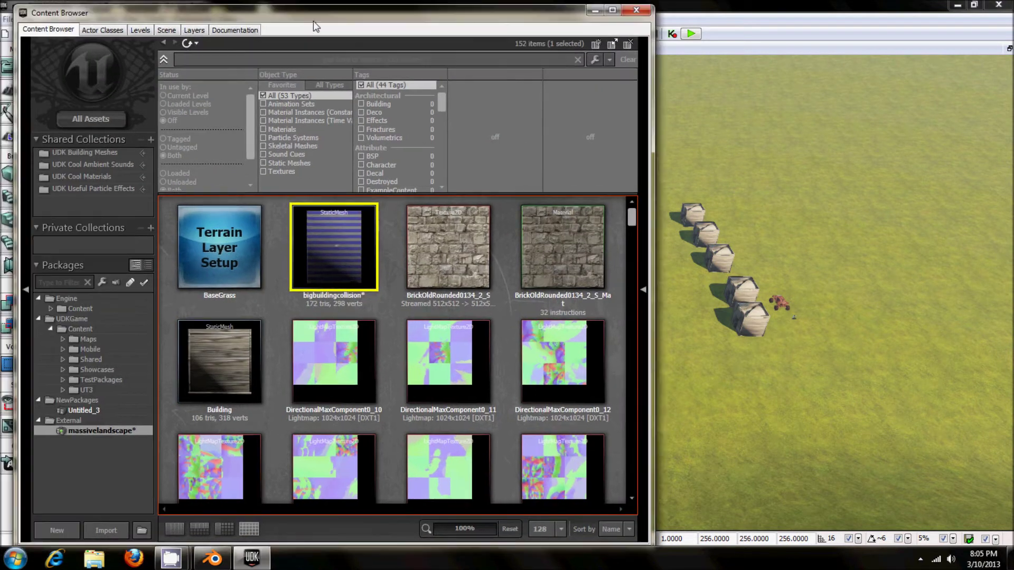
right_click(401, 253)
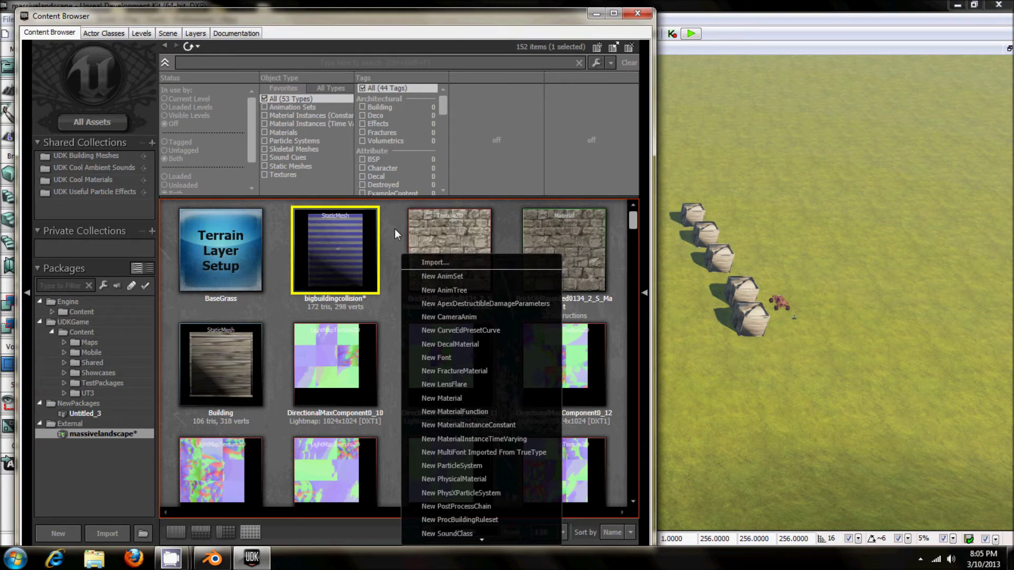
key("Escape")
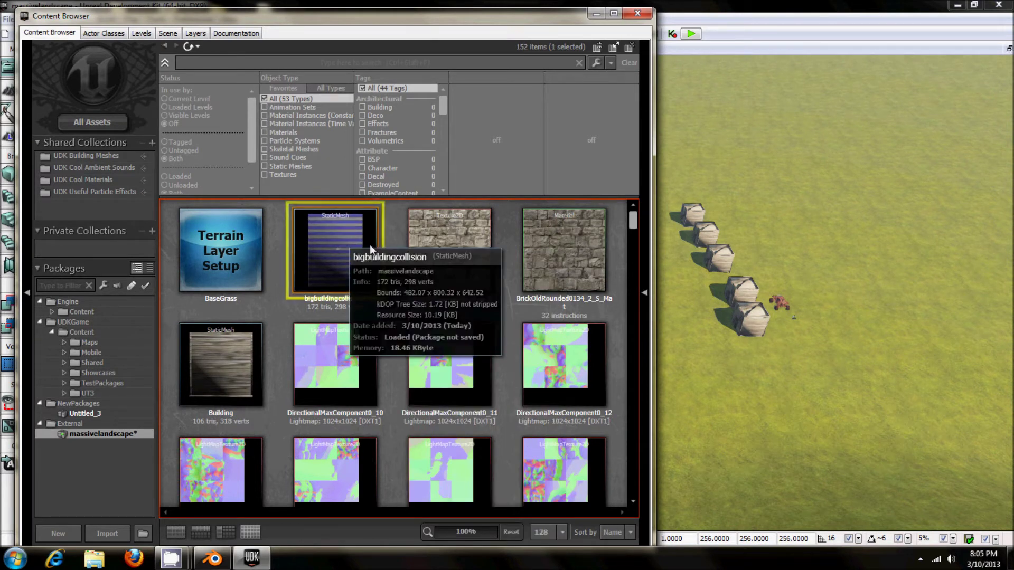
double_click(344, 259)
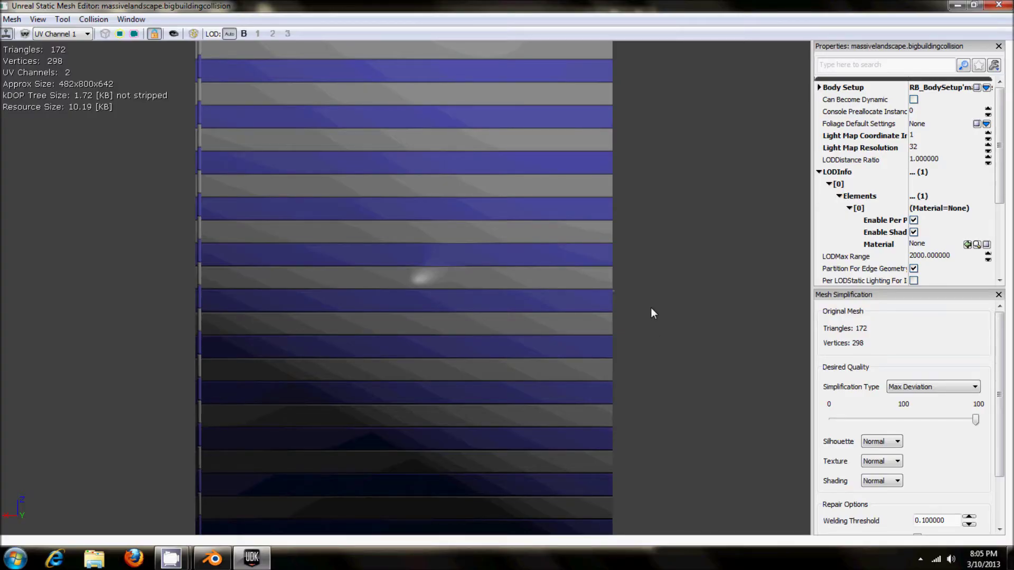
Display the mesh's collision and inspect it from the building's open side, then close the mesh editor and minimize the content browser.
scroll(648, 310, "down", 5)
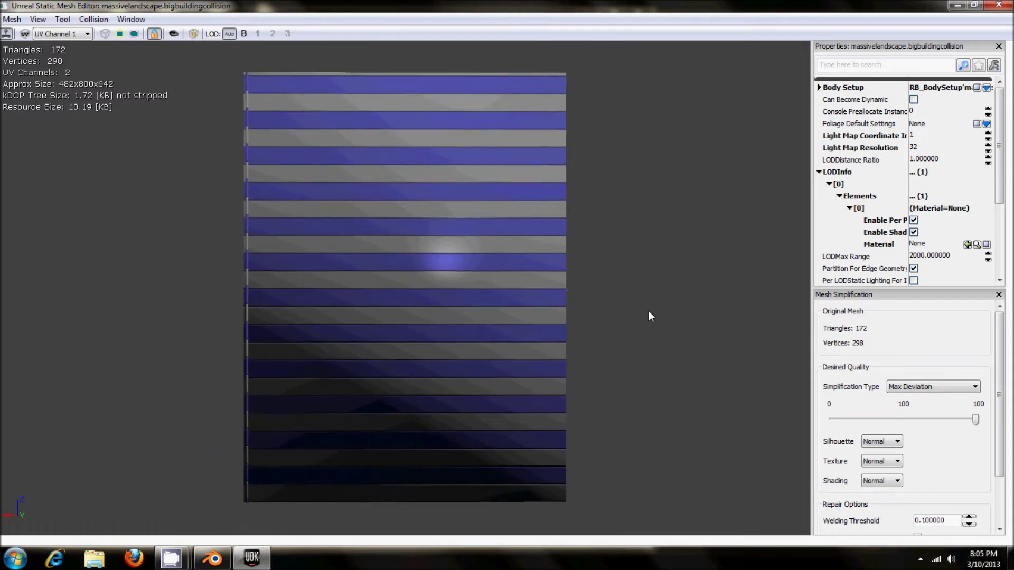
left_click_drag(645, 315, 652, 289)
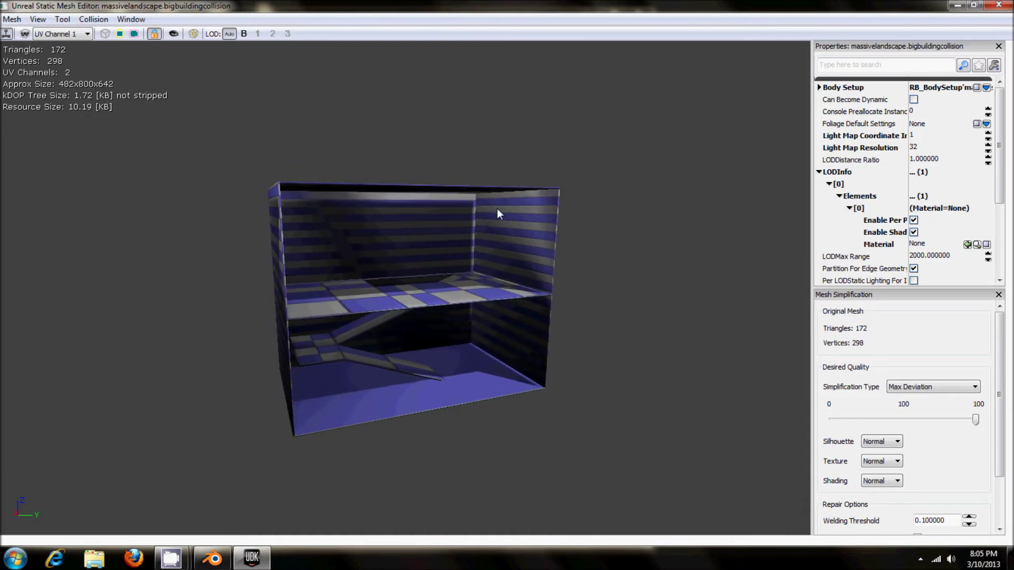
left_click(135, 34)
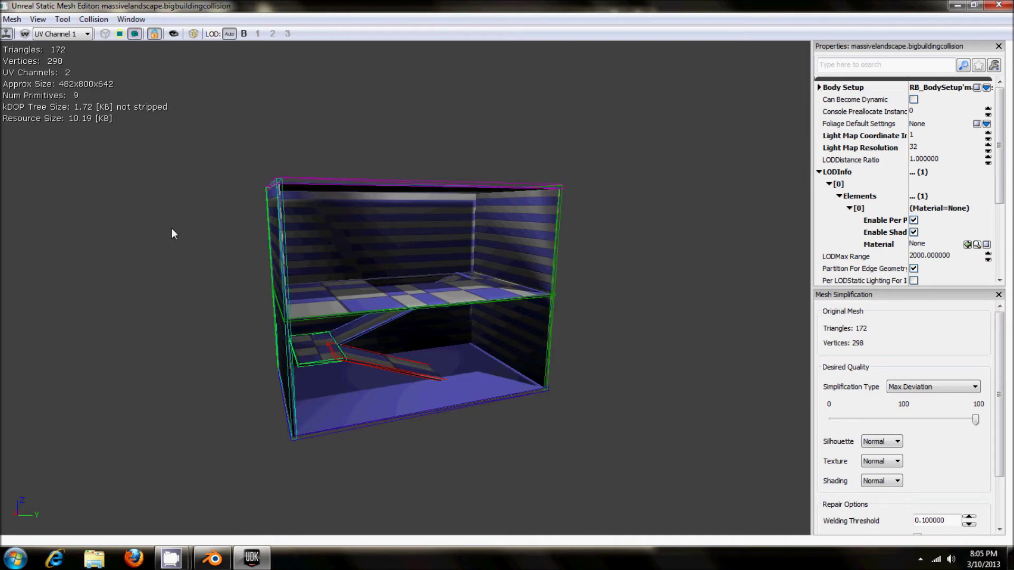
left_click_drag(141, 298, 132, 264)
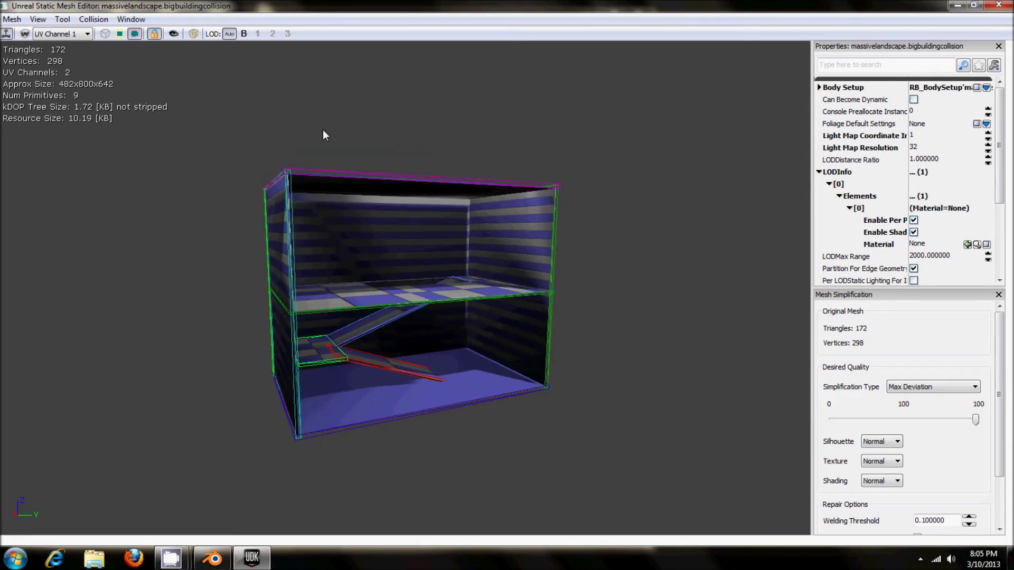
left_click(998, 5)
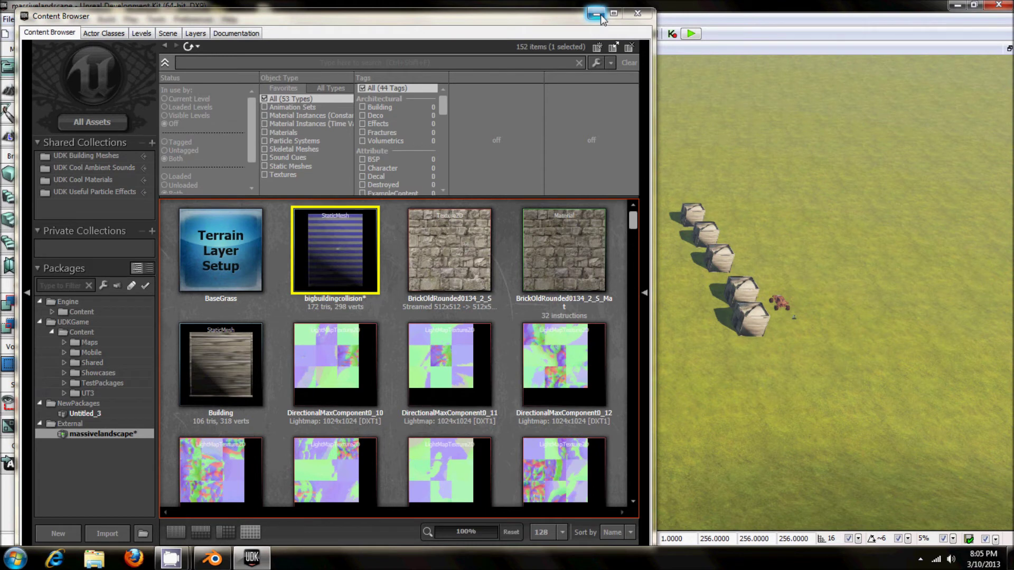
left_click(596, 14)
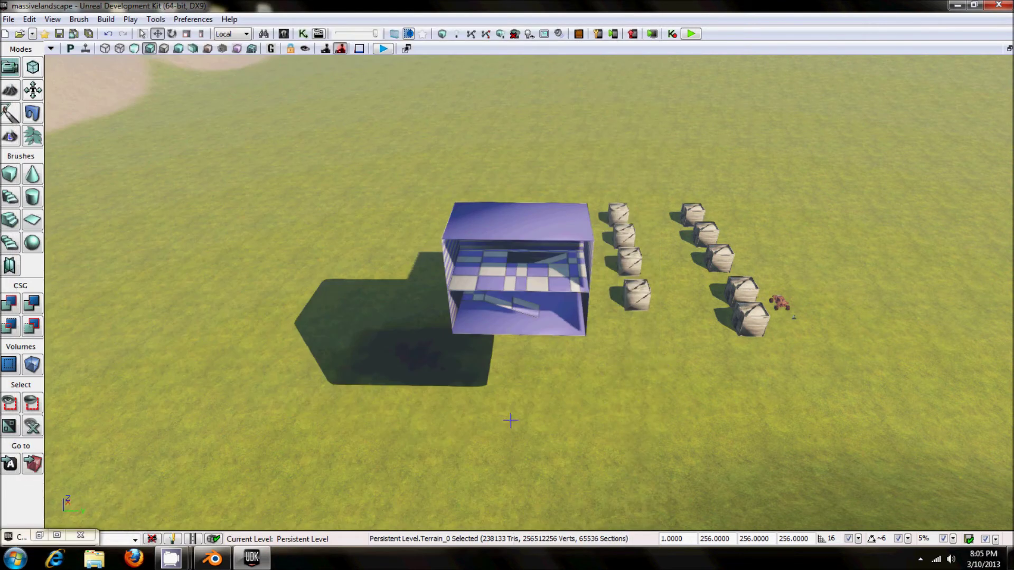
Play the level from the grass in front of the striped building, continuing despite the externally referenced packages.
right_click(571, 376)
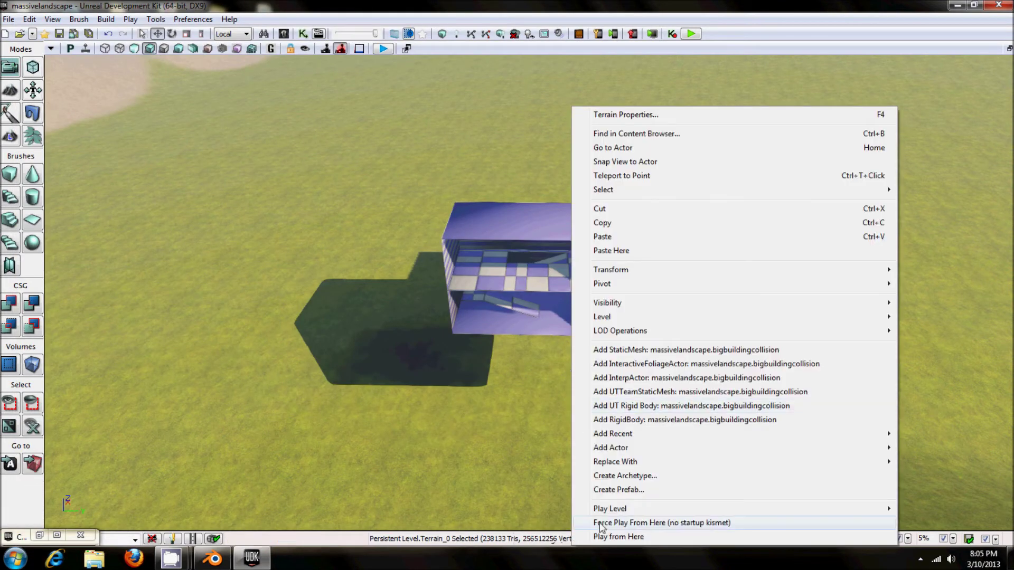
left_click(605, 537)
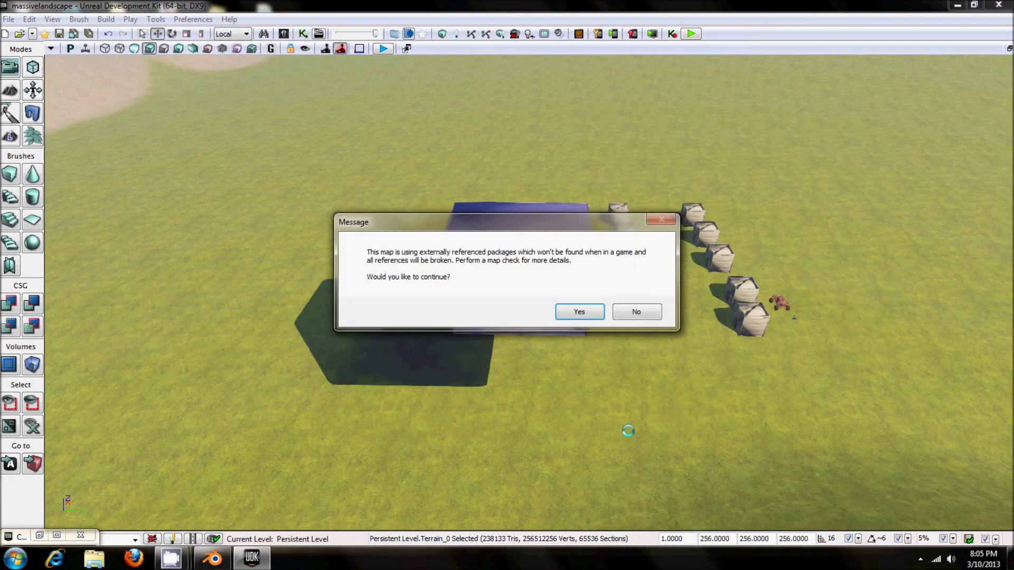
left_click(583, 310)
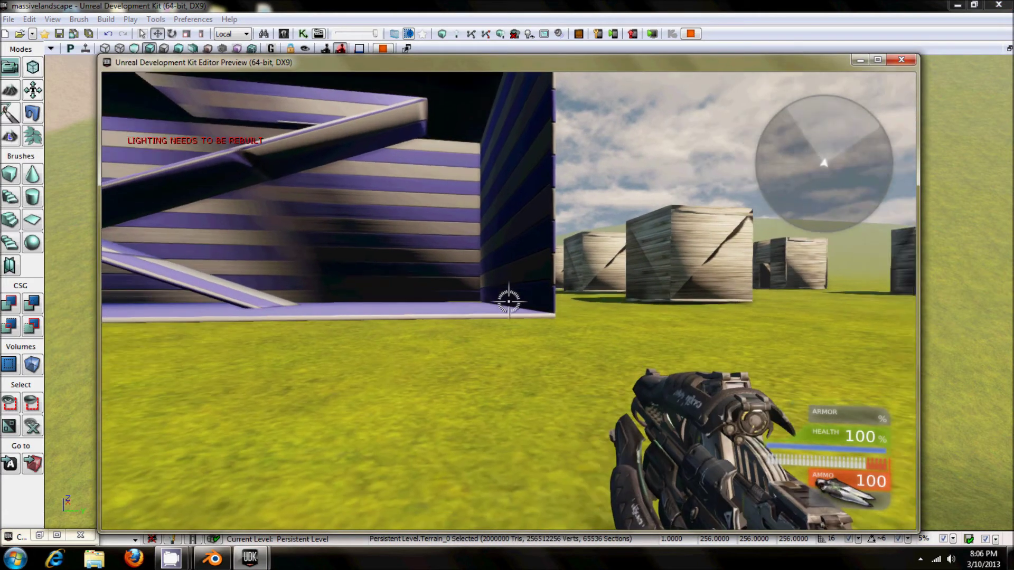
Walk over to the nearest small wooden building, go through its doorway and come back out to test its collision.
key("d")
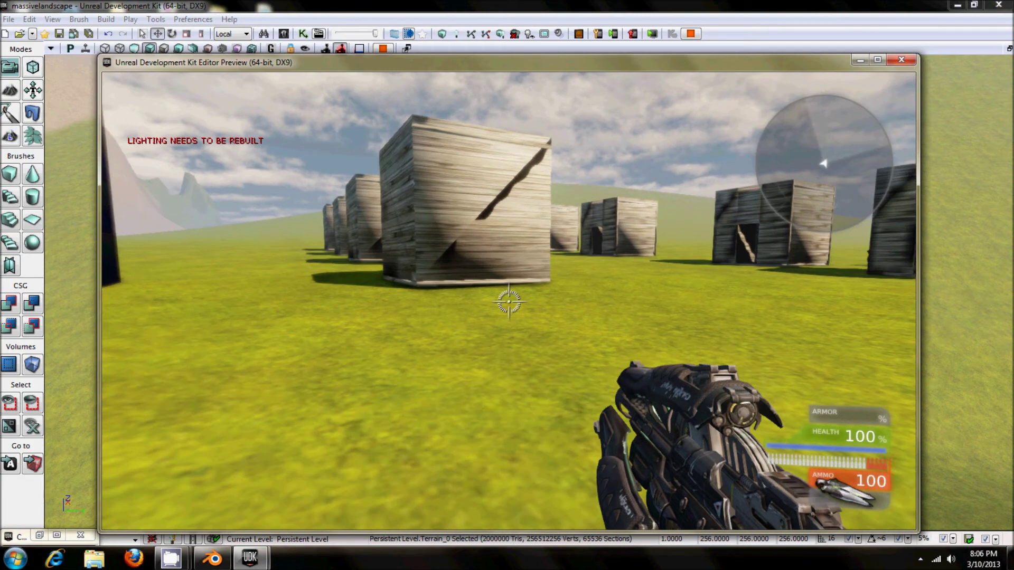
key("w")
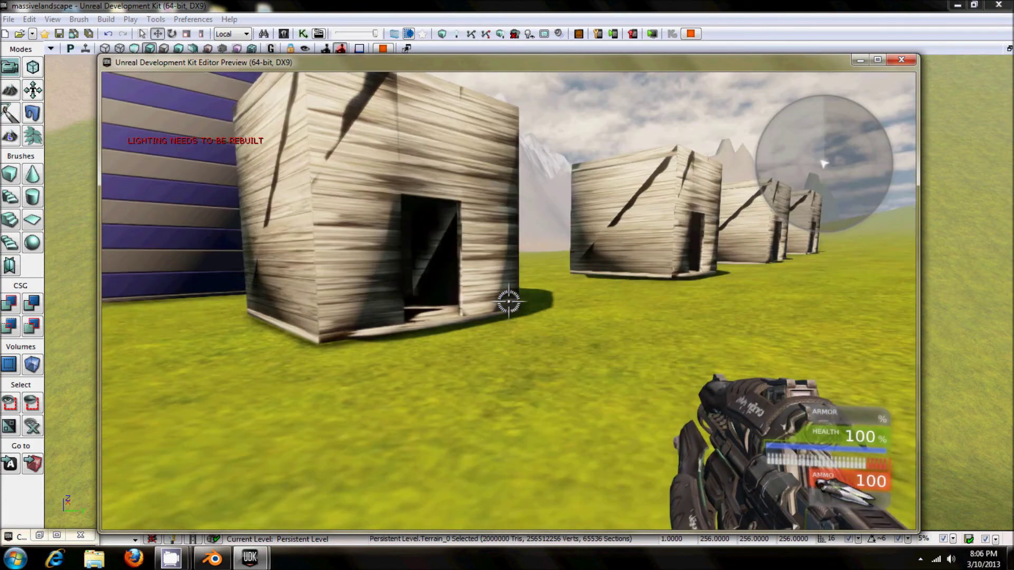
key("w")
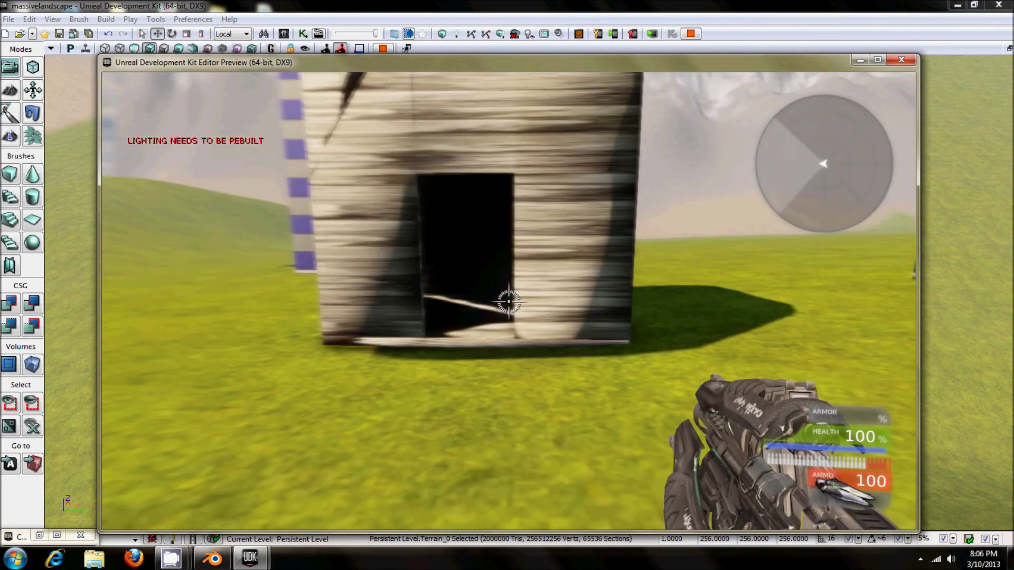
key("w")
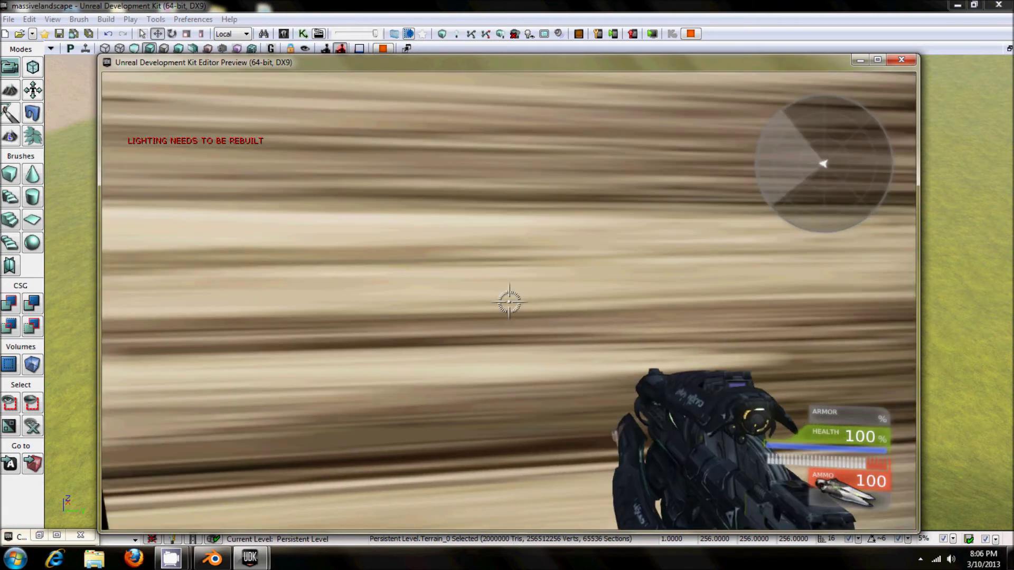
key("w")
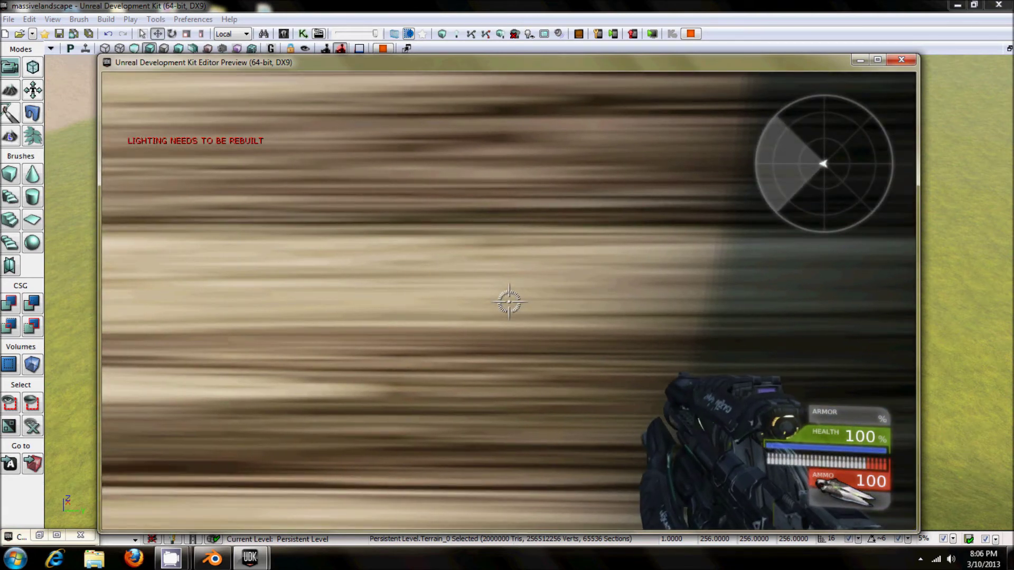
key("s")
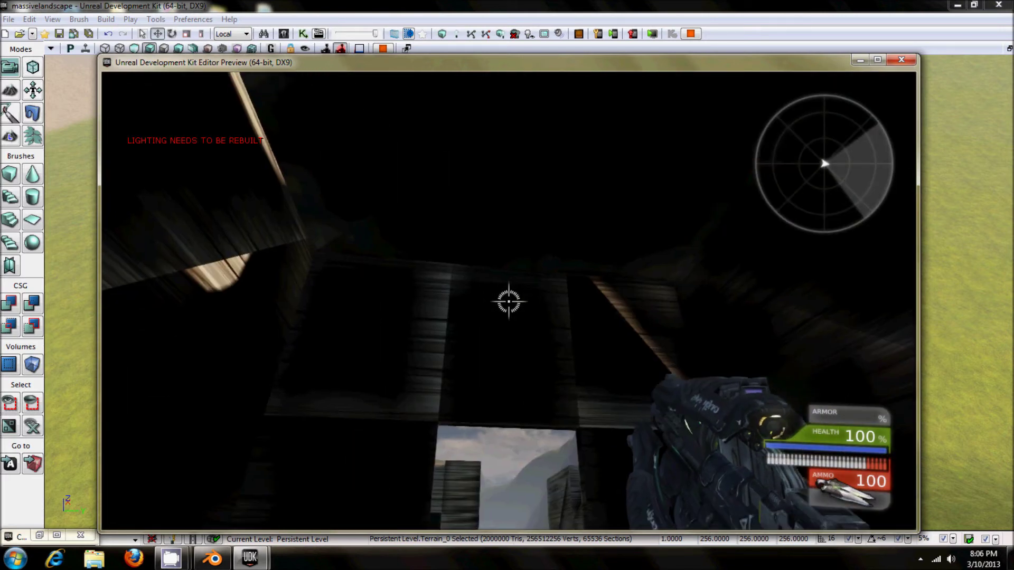
key("w")
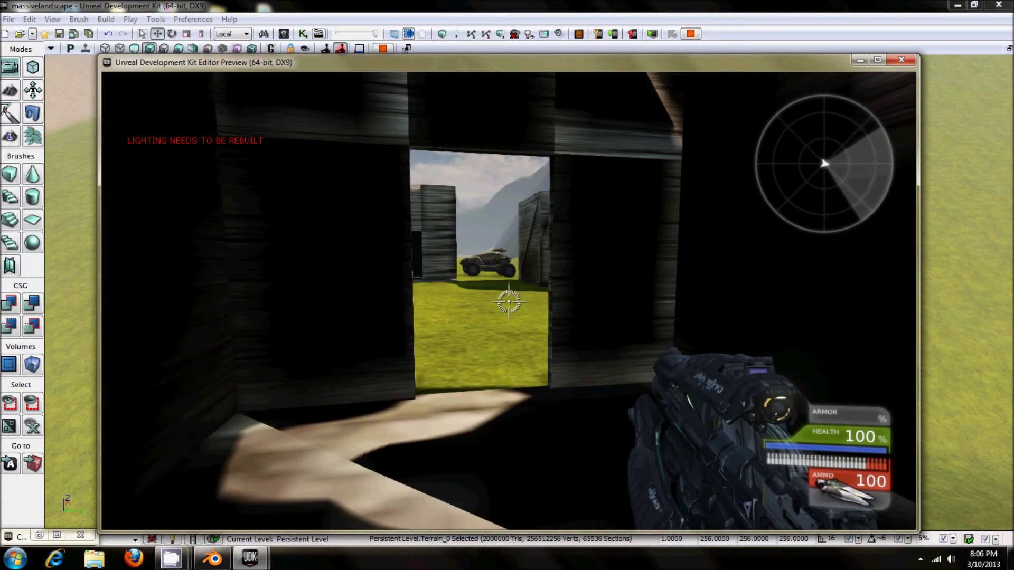
key("w")
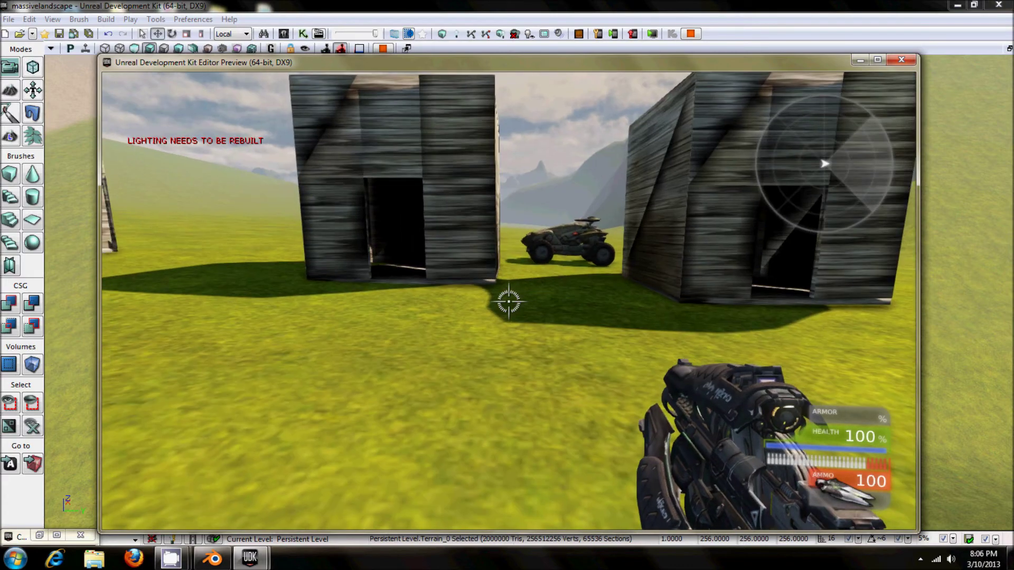
Walk around the striped building's outer wall, enter through its open front and climb the ramp to test the collision.
key("w")
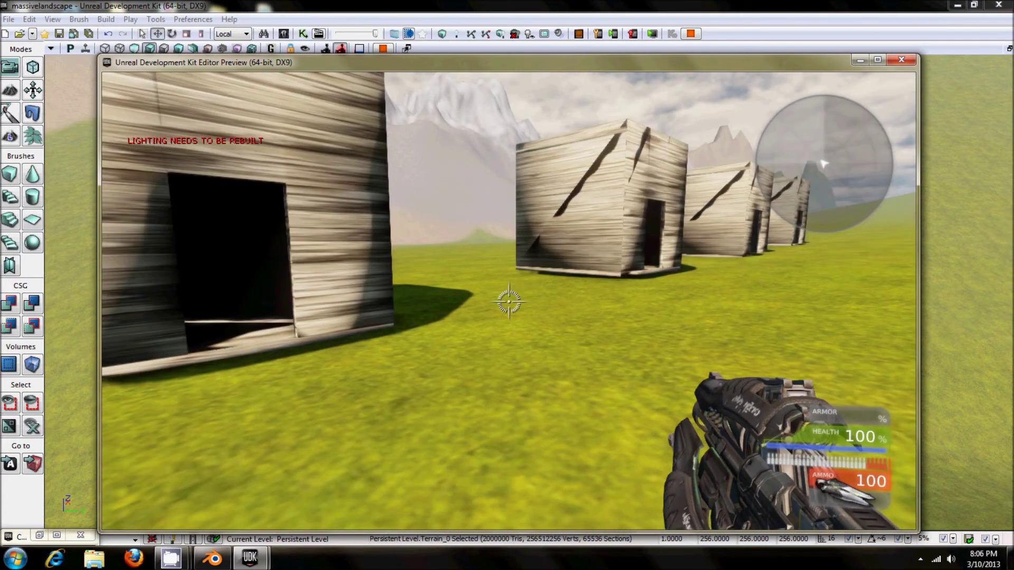
key("a")
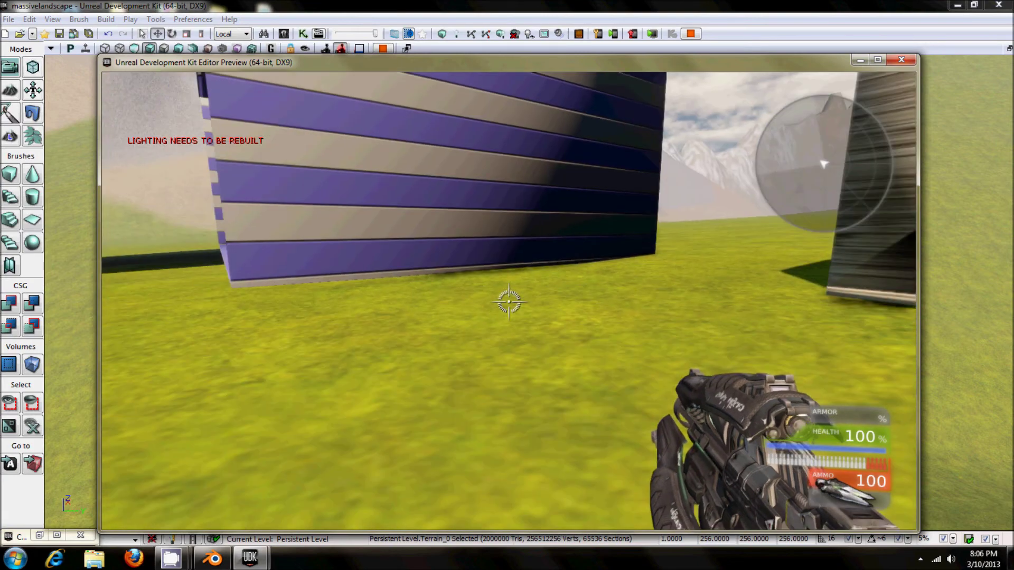
key("w")
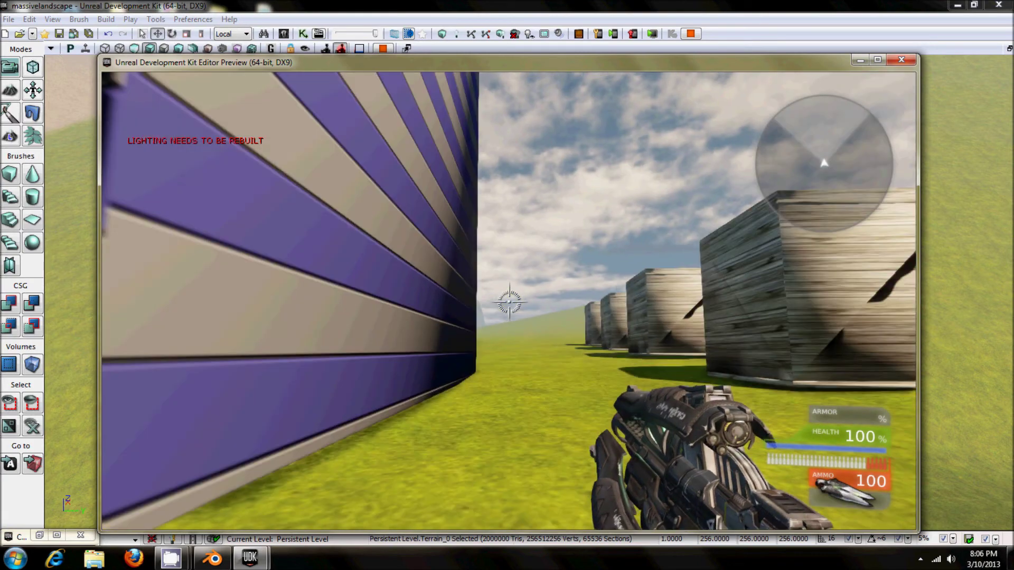
key("s")
key("a")
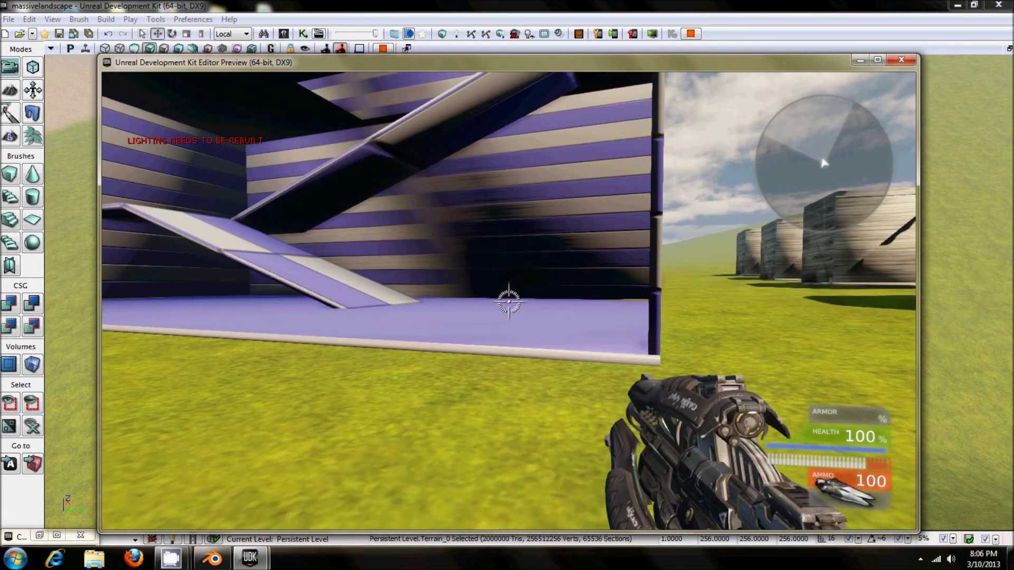
key("w")
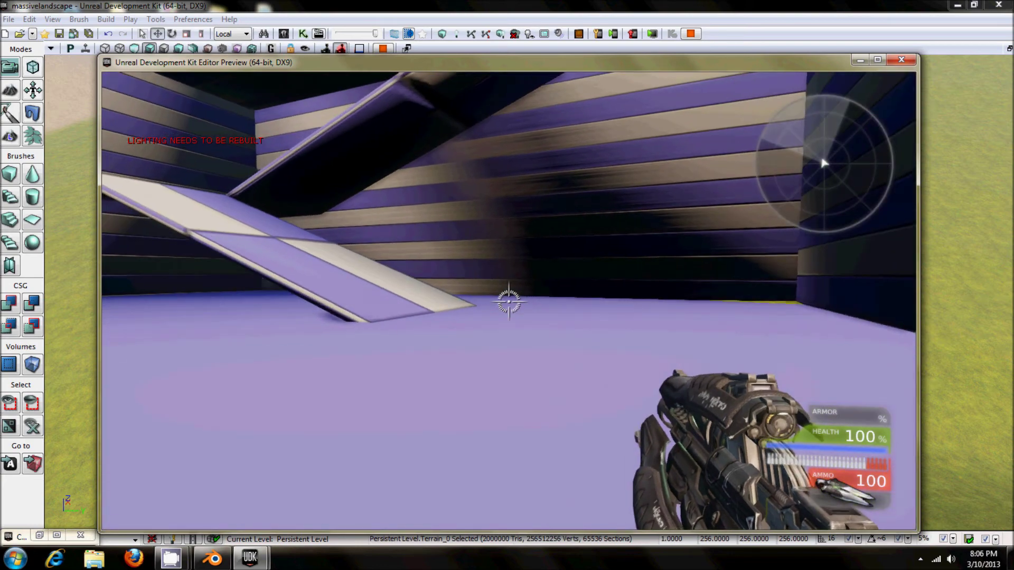
key("w")
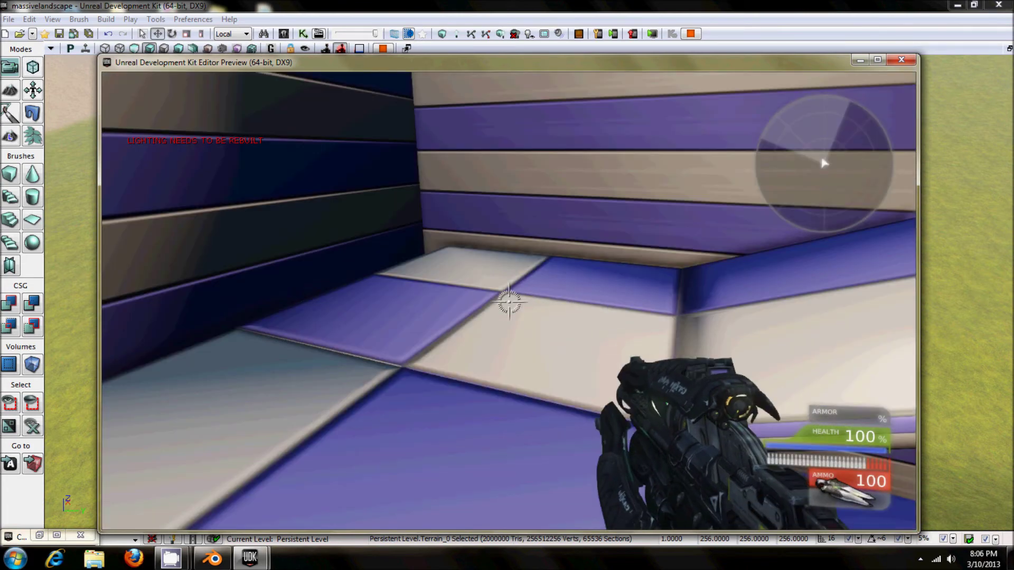
key("a")
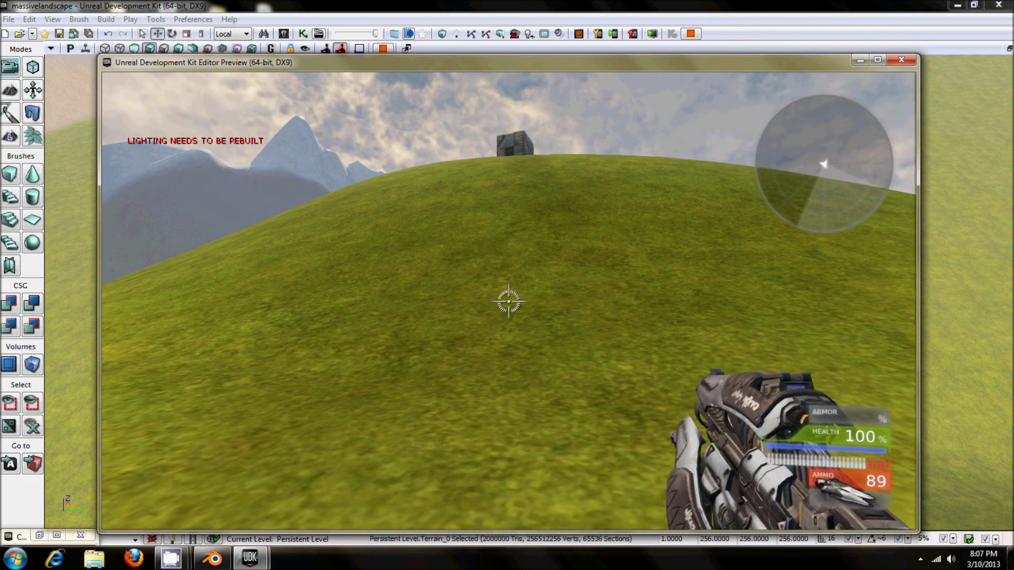
Walk across the grass to the armed four-wheeled vehicle parked beside the small wooden buildings and get into it.
key("w")
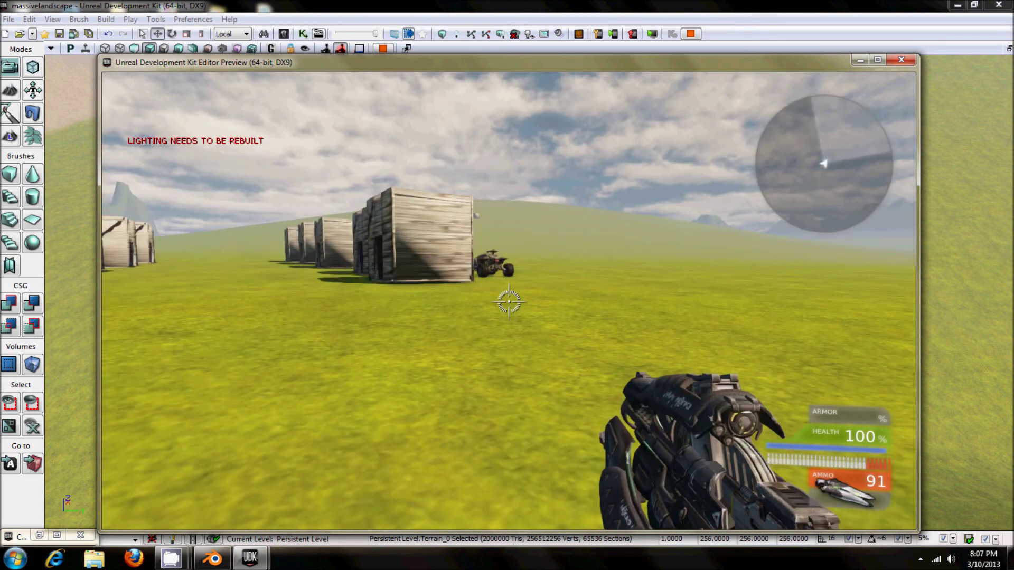
key("w")
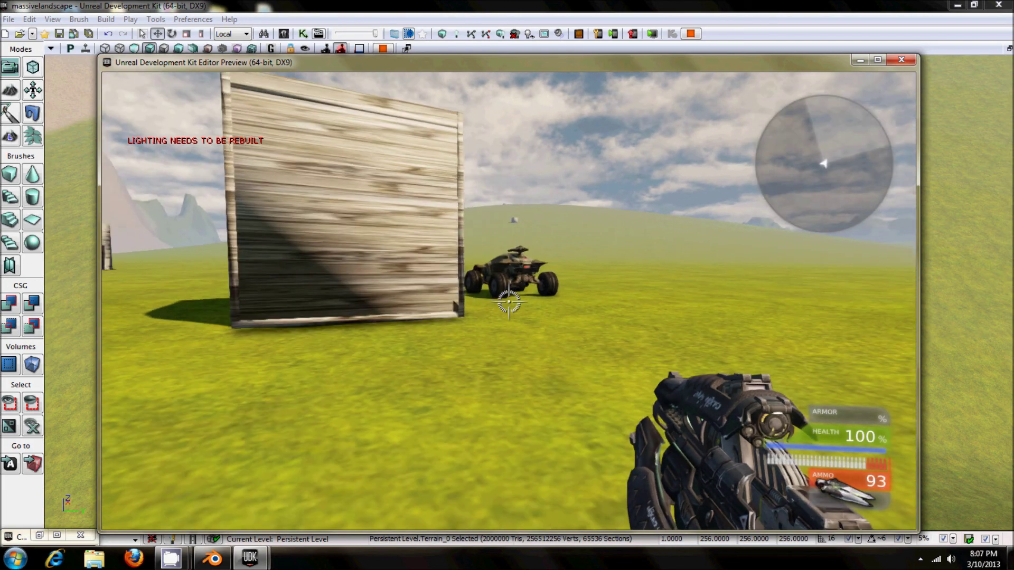
key("w")
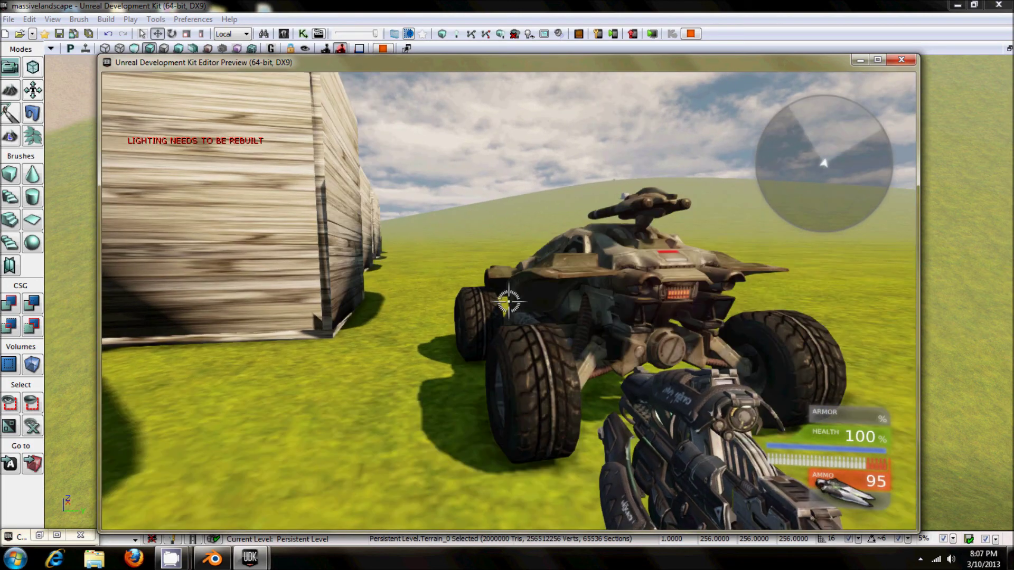
key("w")
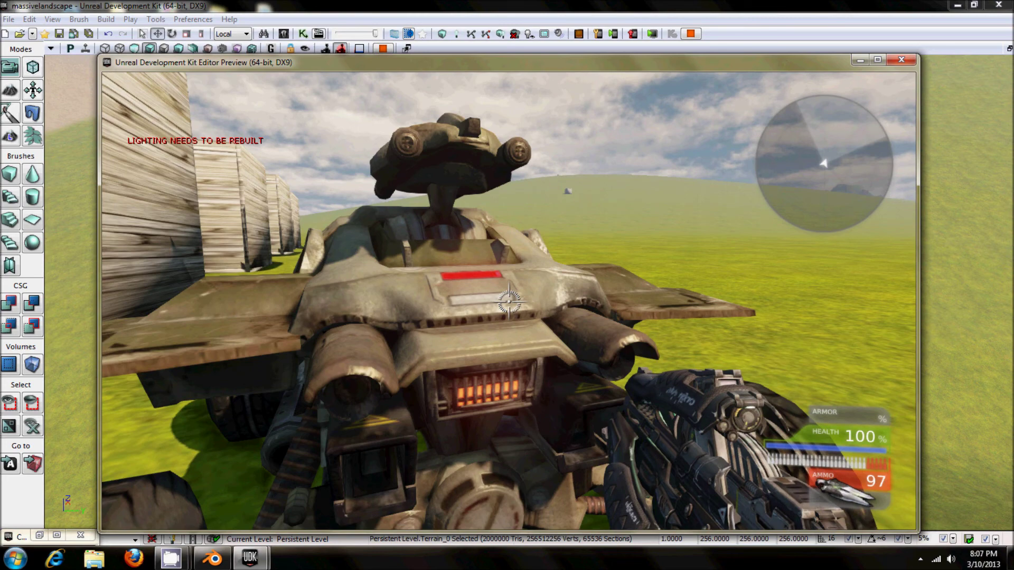
key("e")
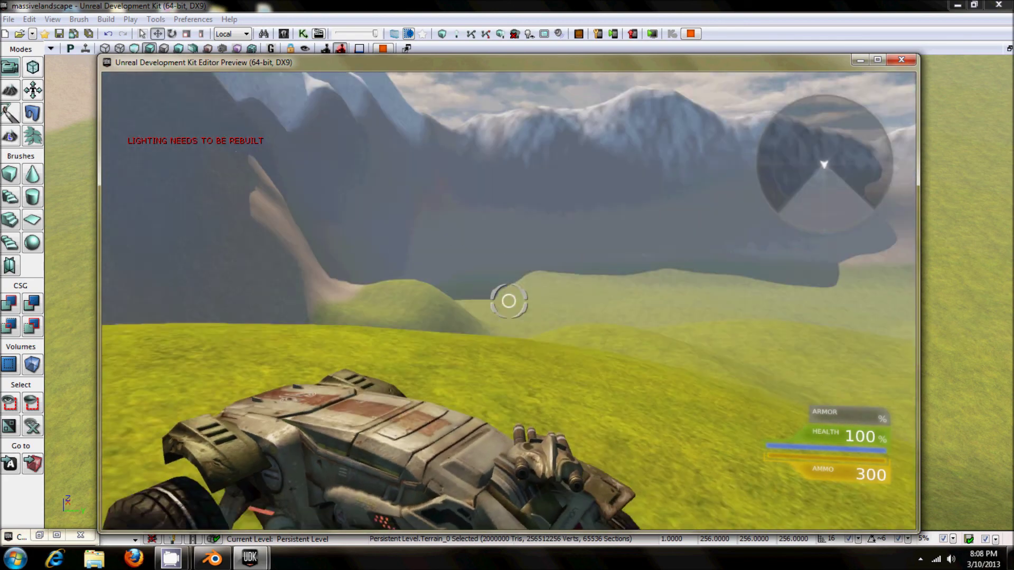
End the play session from inside the vehicle and minimize the level editor.
left_click(509, 301)
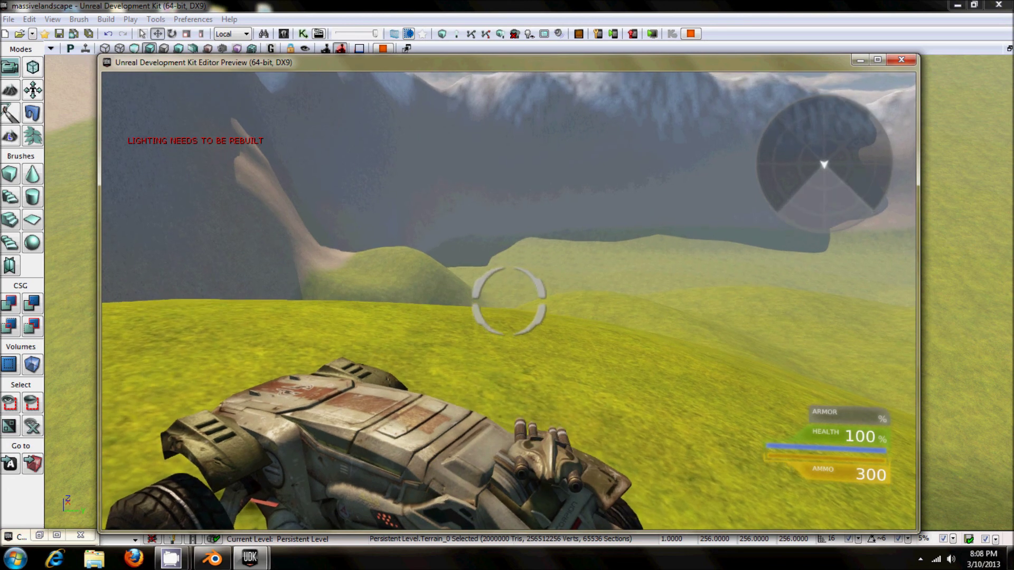
key("Escape")
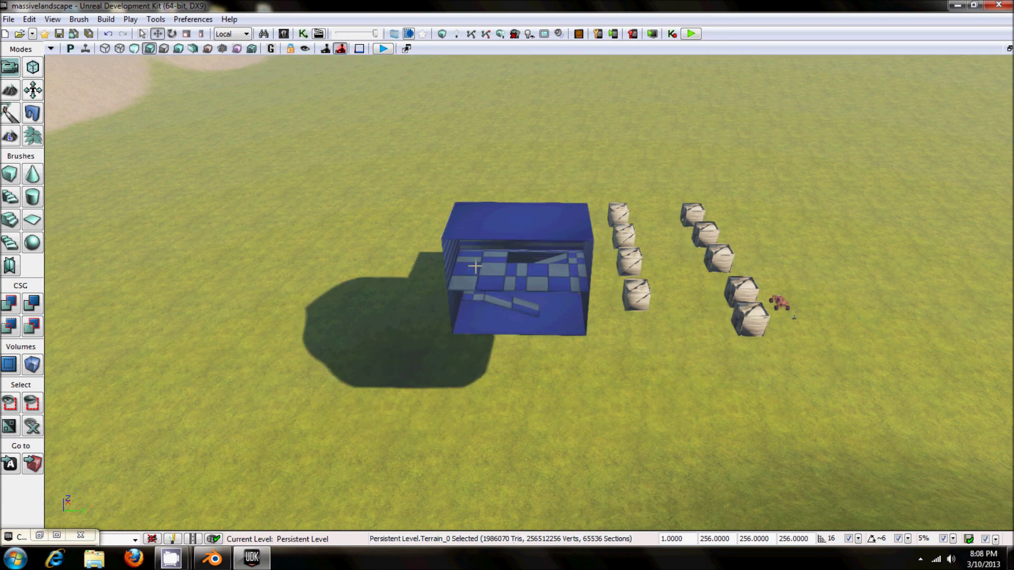
left_click(956, 6)
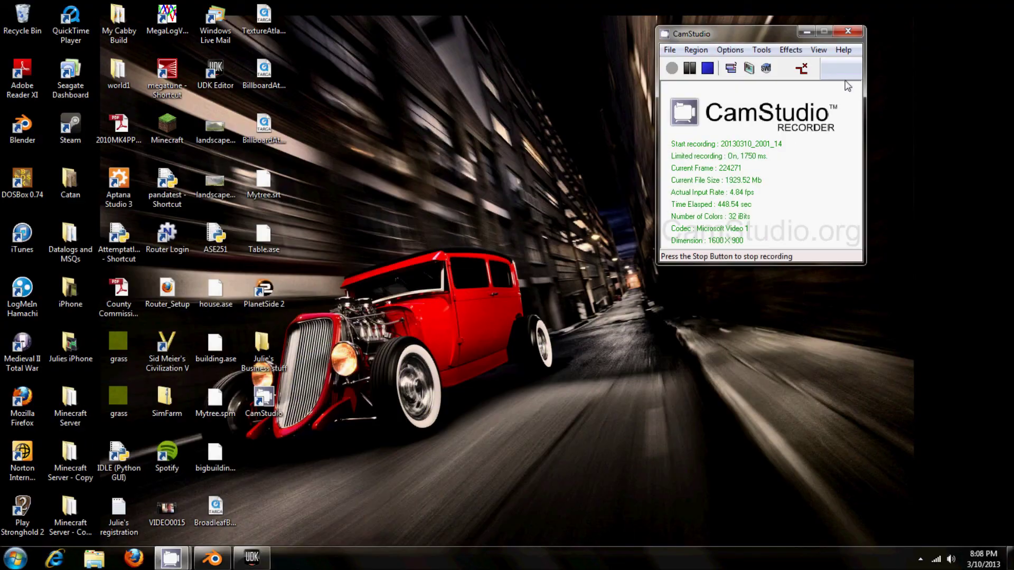